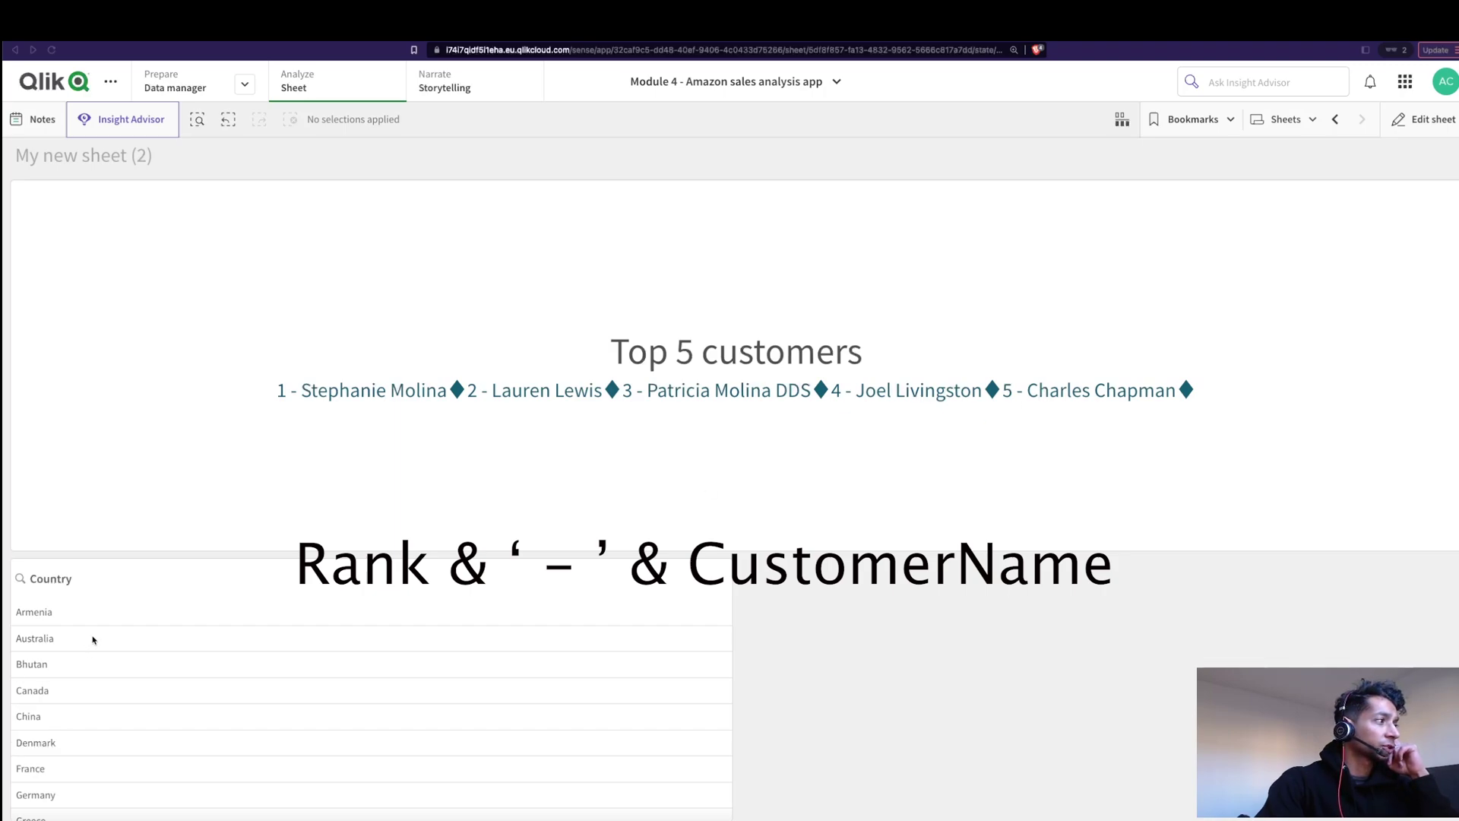
Step: Filter the sheet by the country Australia to examine the Top 5 customers KPI, and clear the selection again
left_click(308, 638)
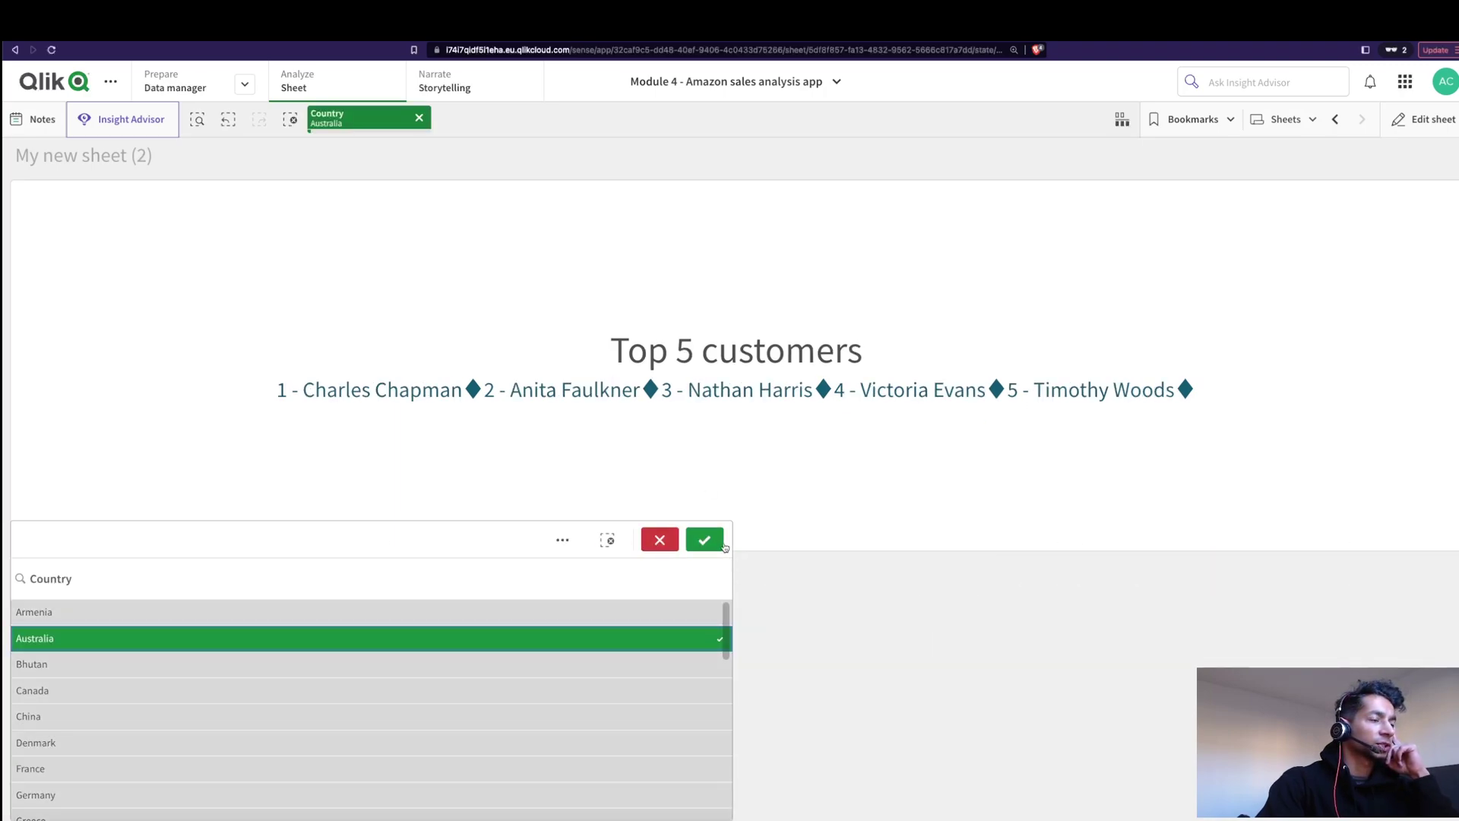
left_click(710, 543)
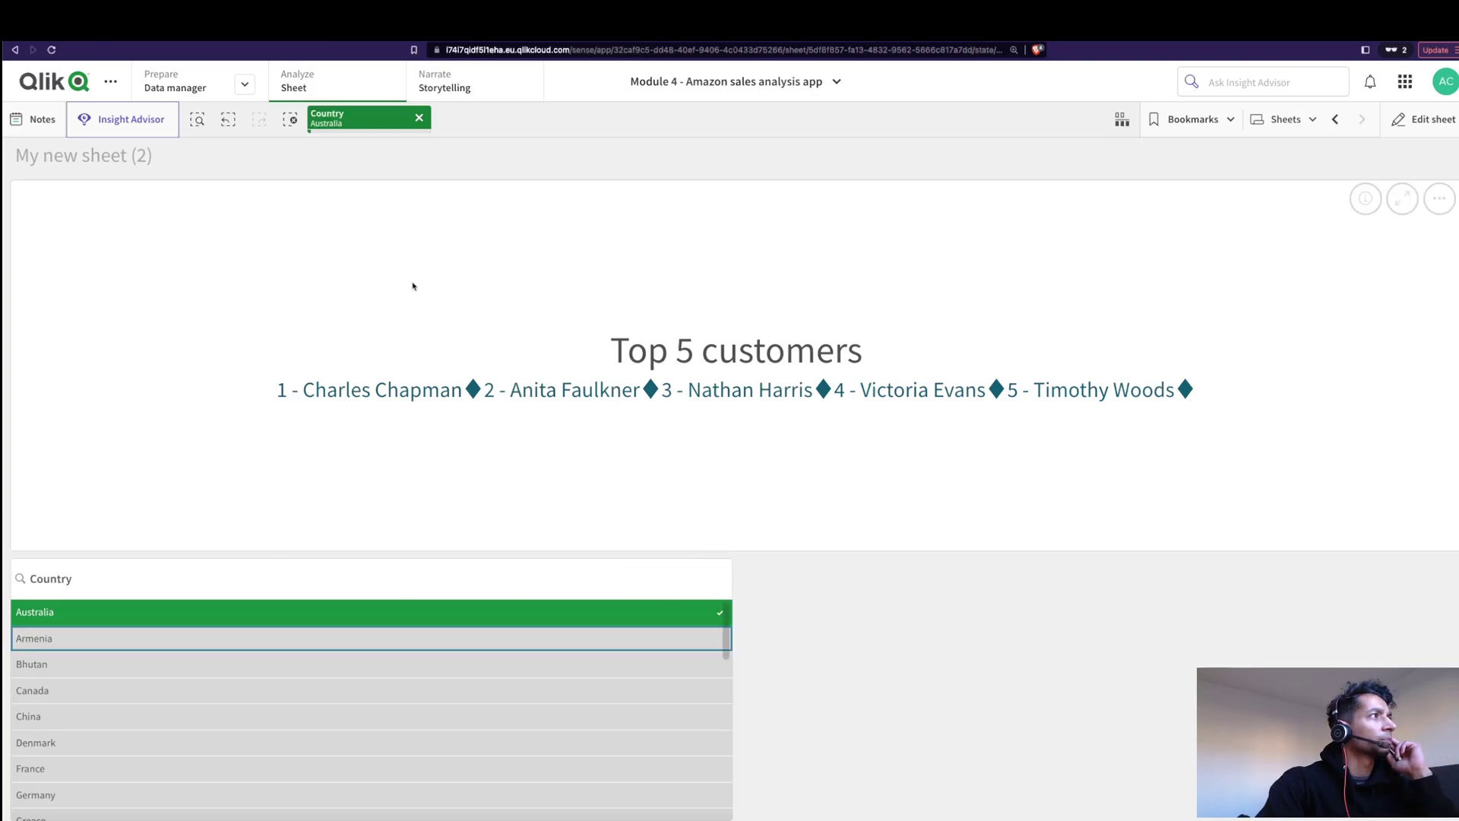
left_click(419, 118)
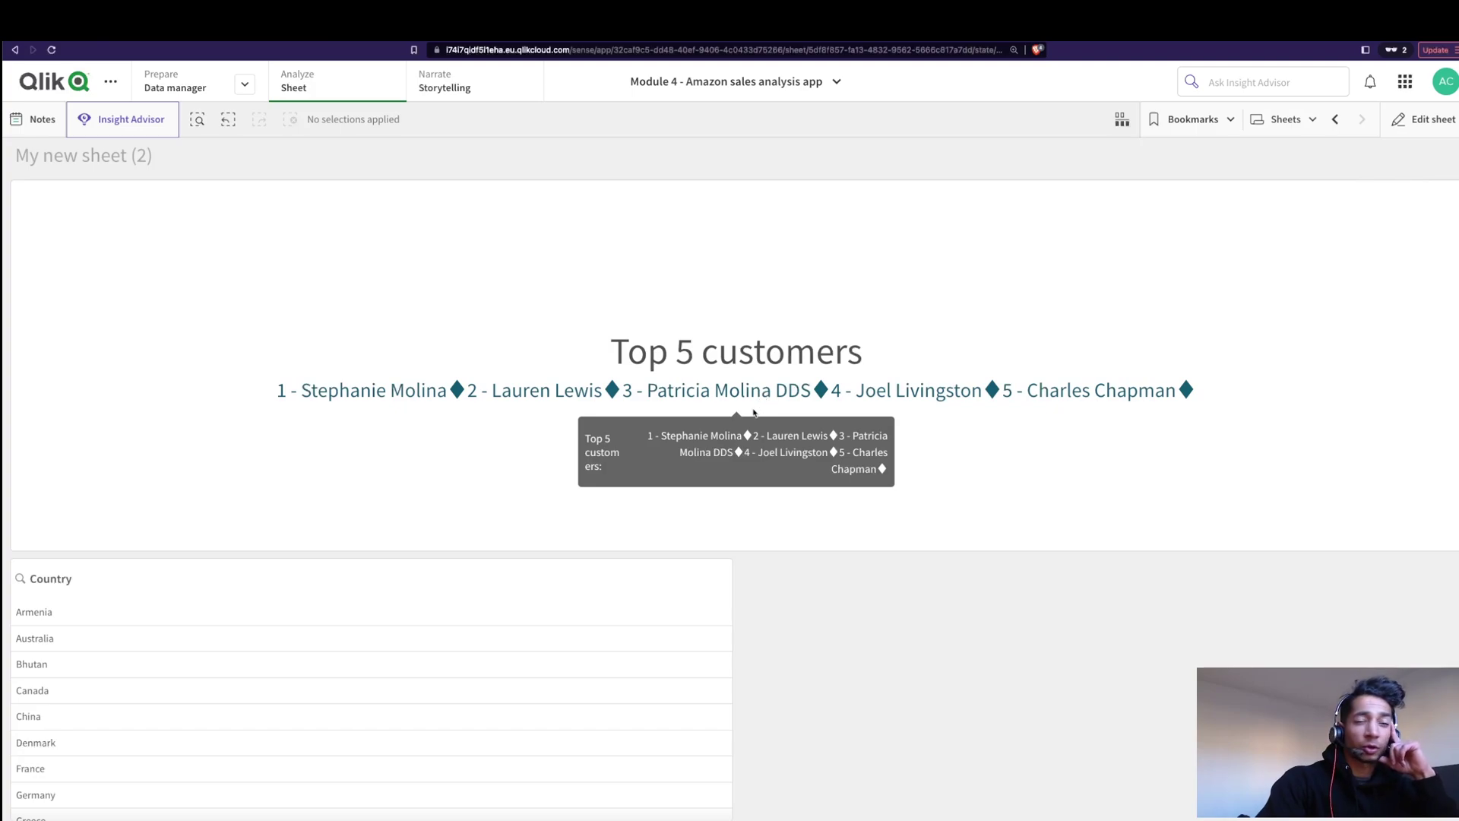
Step: Open the sheet for editing and add a KPI chart in the empty area beside the Country filter
left_click(1386, 122)
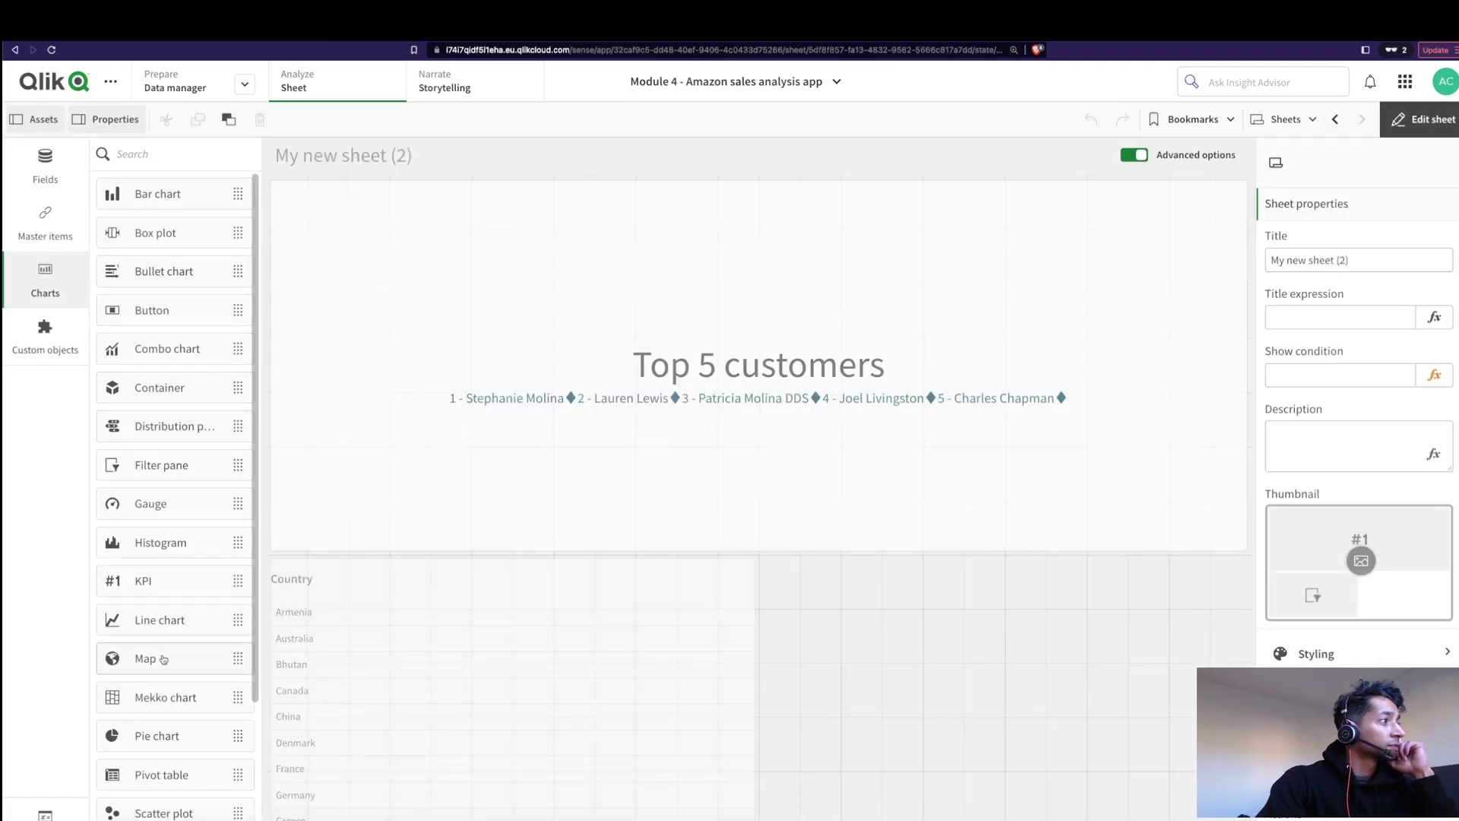
left_click_drag(156, 585, 457, 639)
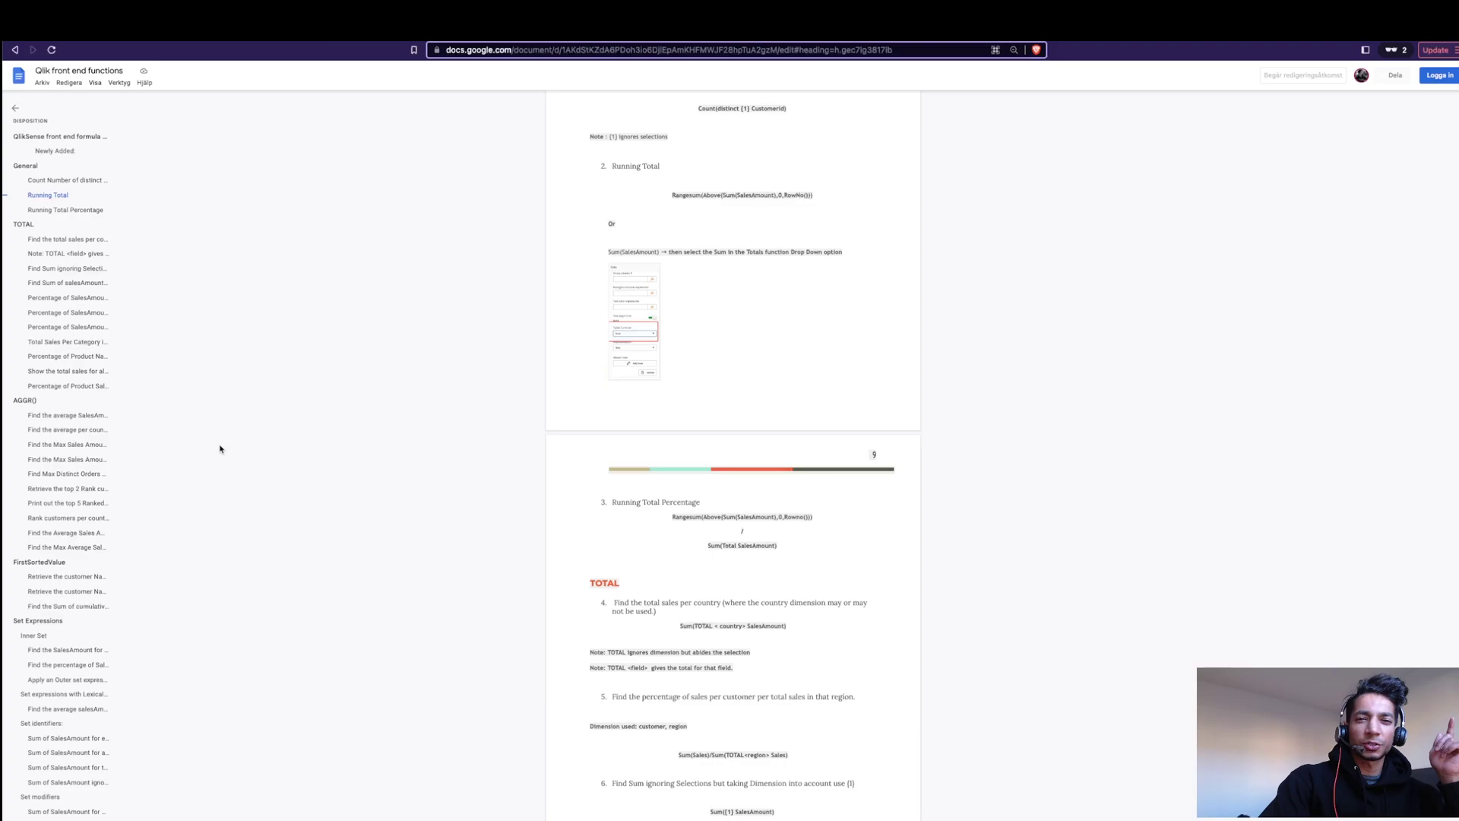
scroll(219, 449, "up", 15)
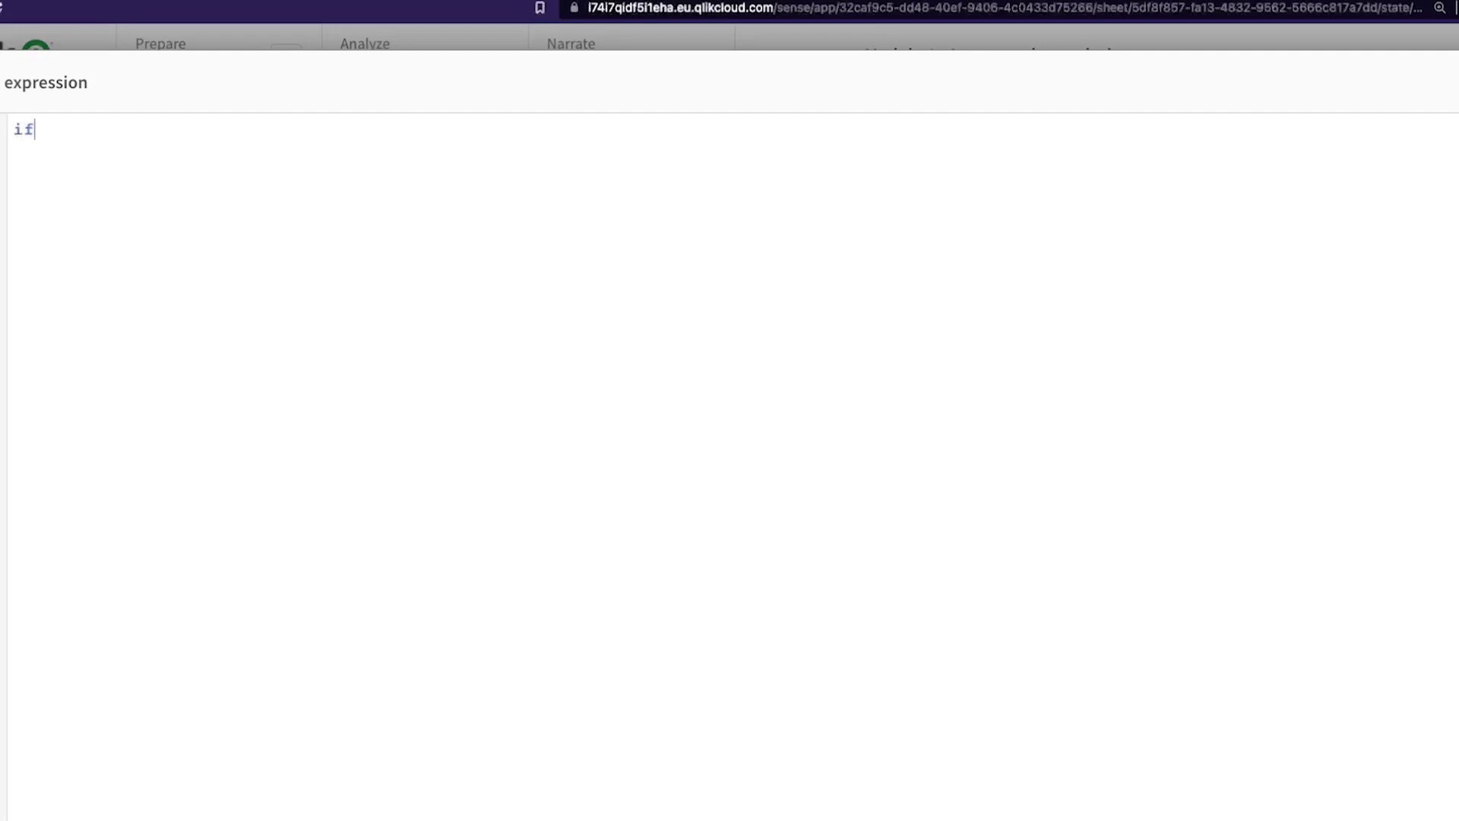
Step: Begin the KPI's measure expression with IF(rank(sum(SalesAmount)), using the SalesAmount field
key("BackSpace")
key("BackSpace")
type("IF(")
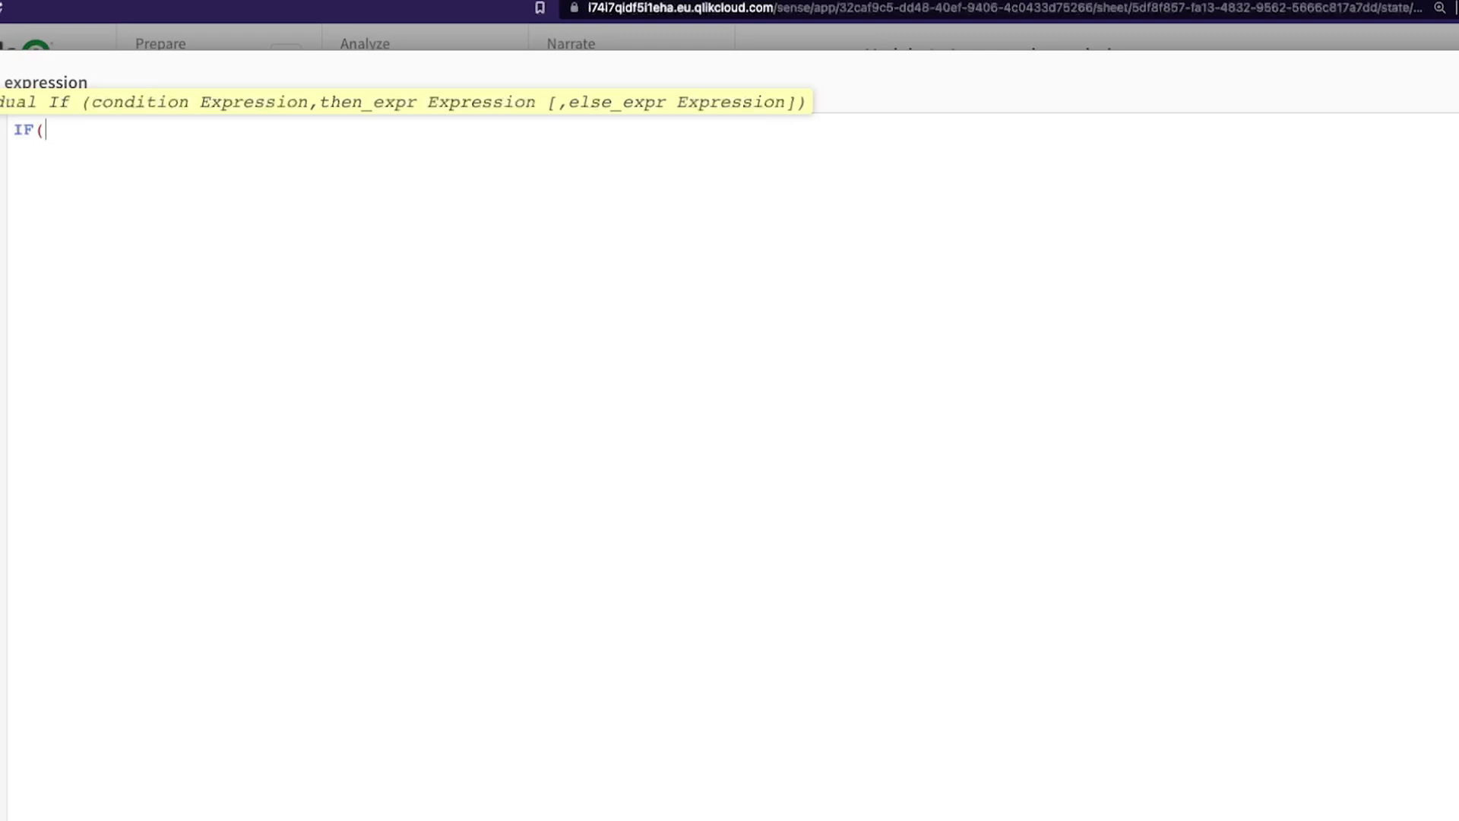
type("rank(sum")
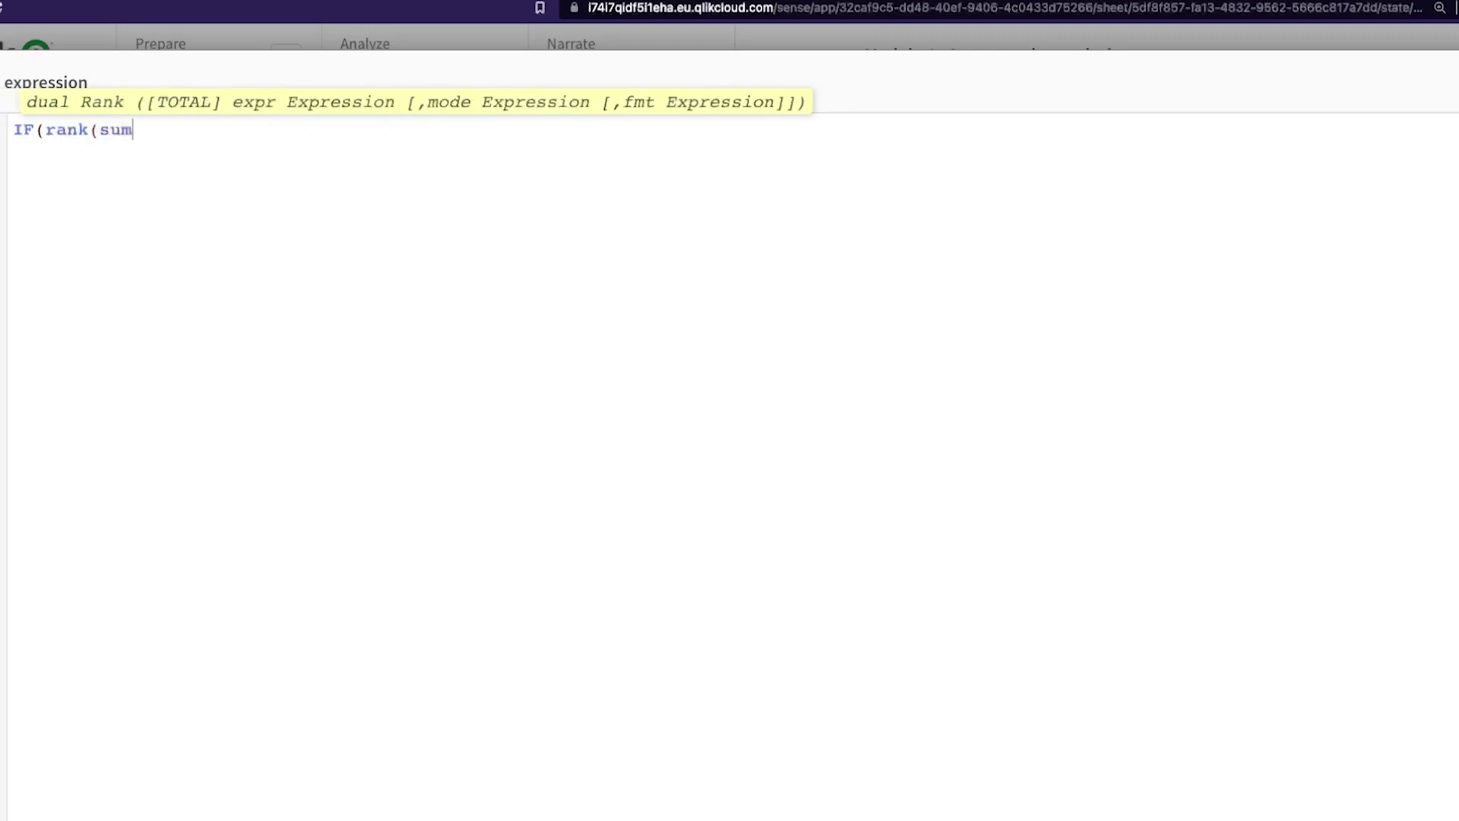
type("(sales")
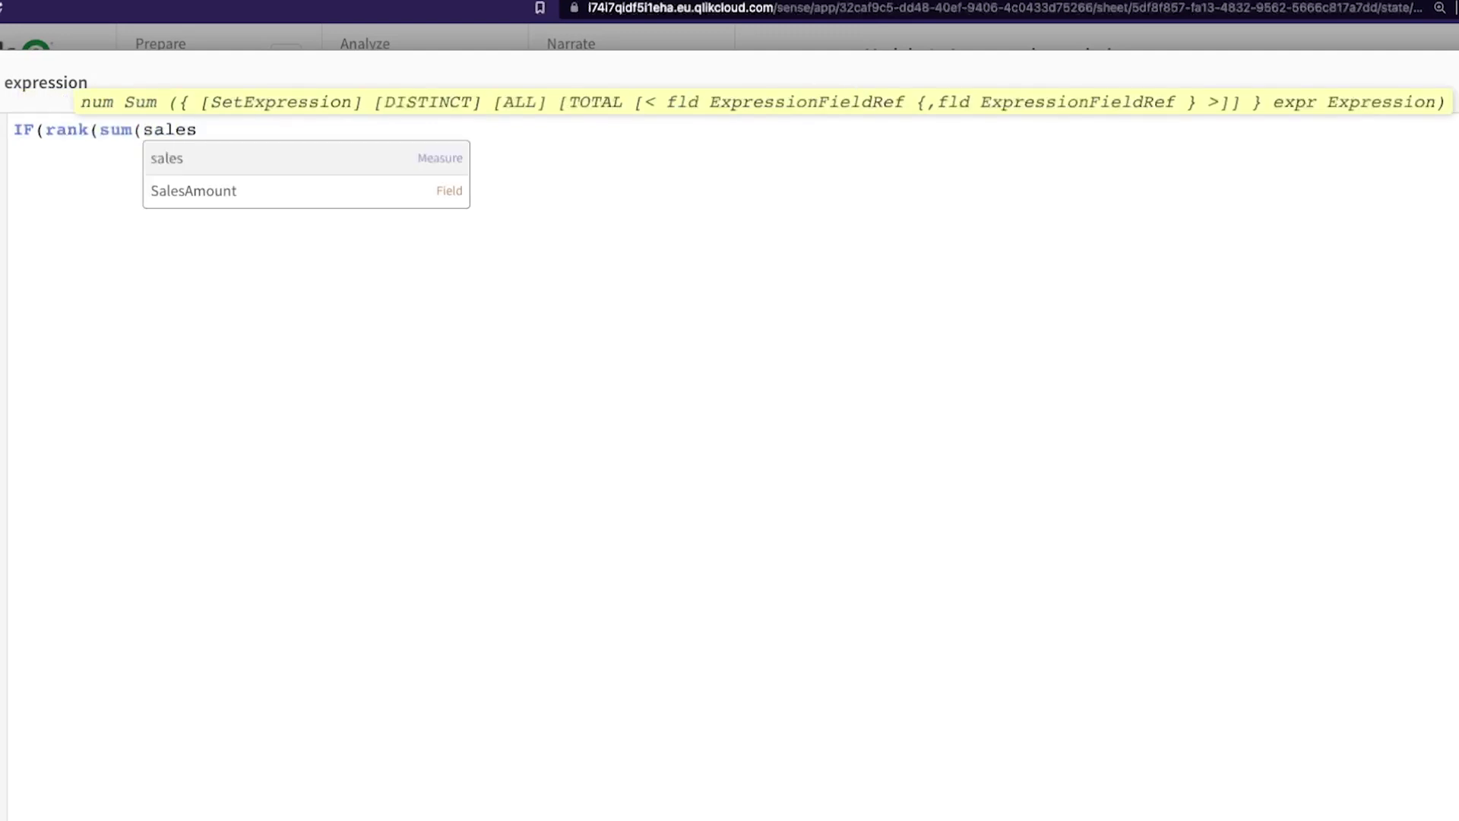
key("Down")
key("Return")
type("))")
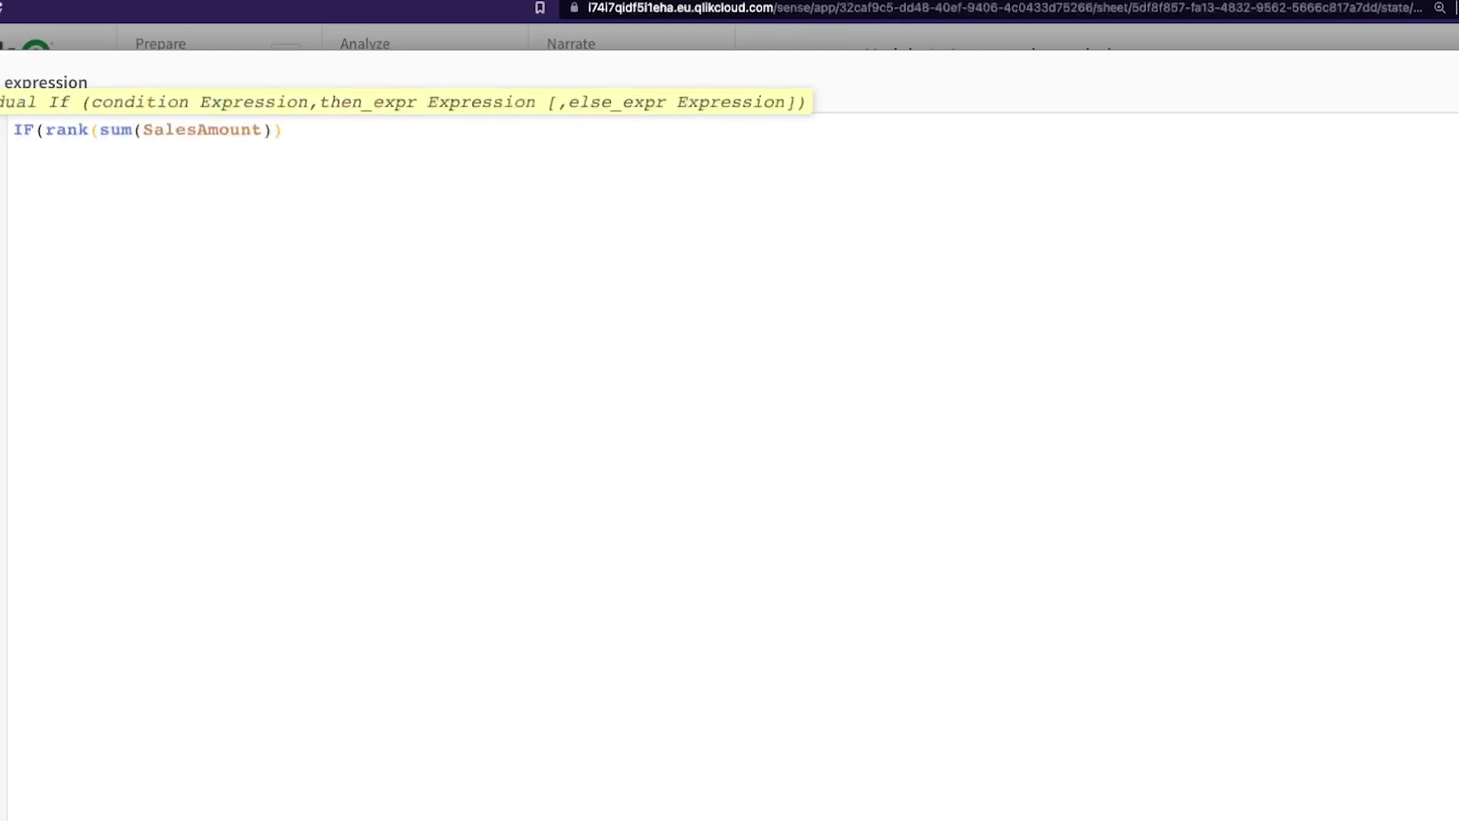
Step: Wrap the rank calculation in an Aggr function grouped by the Customer_name field
key("alt+Left")
key("alt+Left")
key("alt+Left")
key("alt+Left")
key("alt+Left")
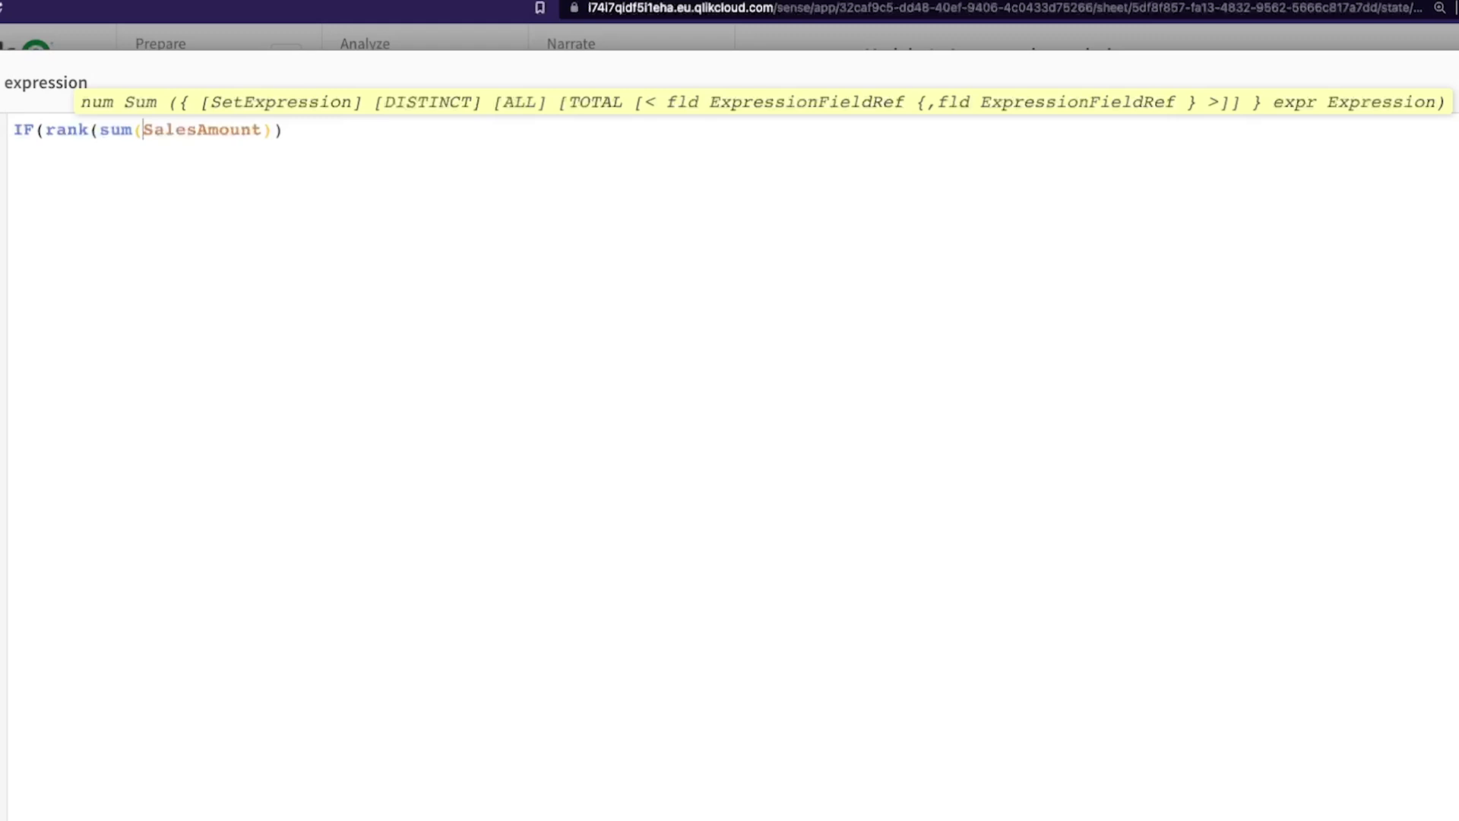
key("alt+Left")
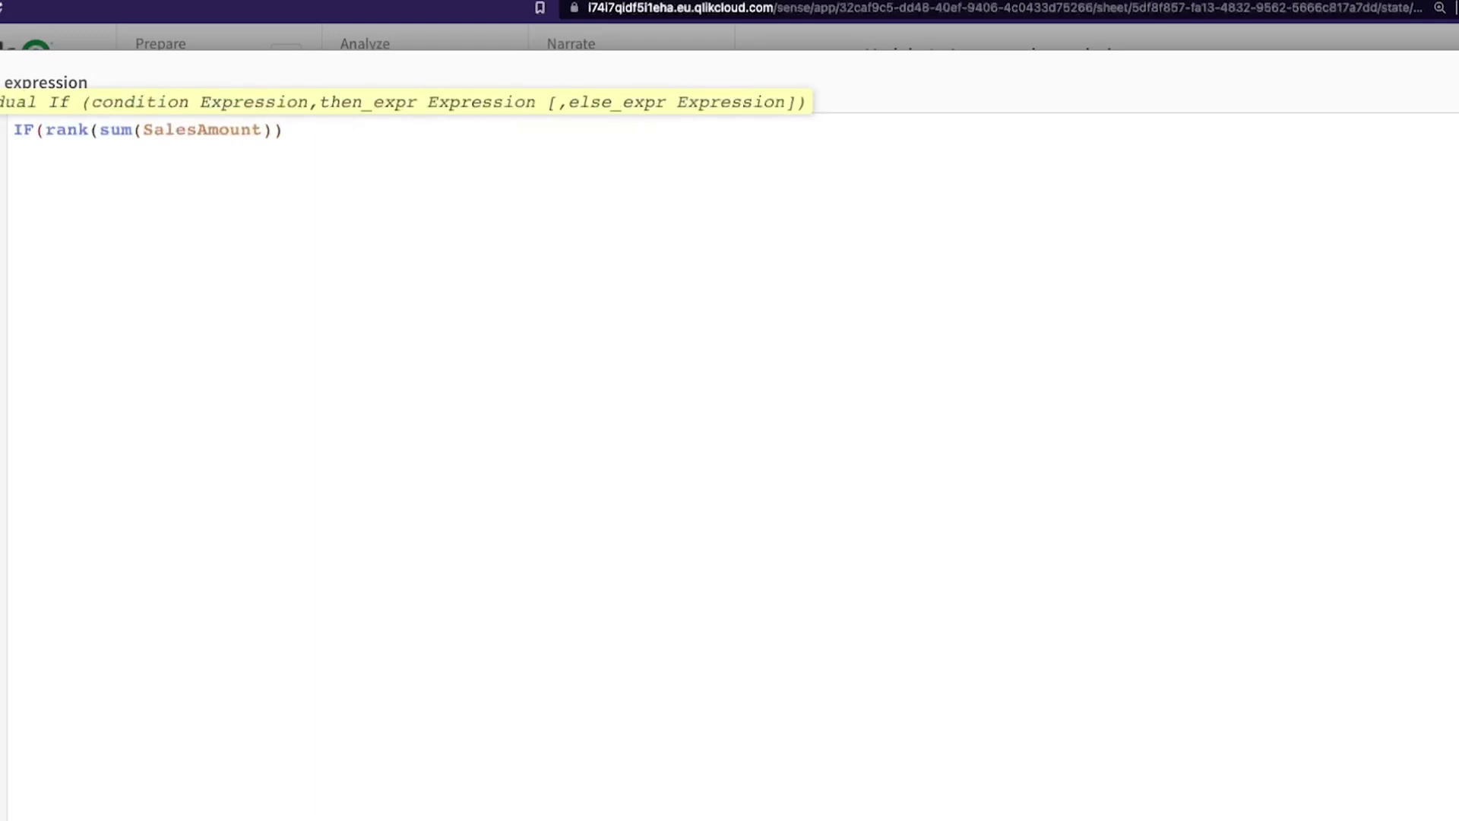
type("Aggr(")
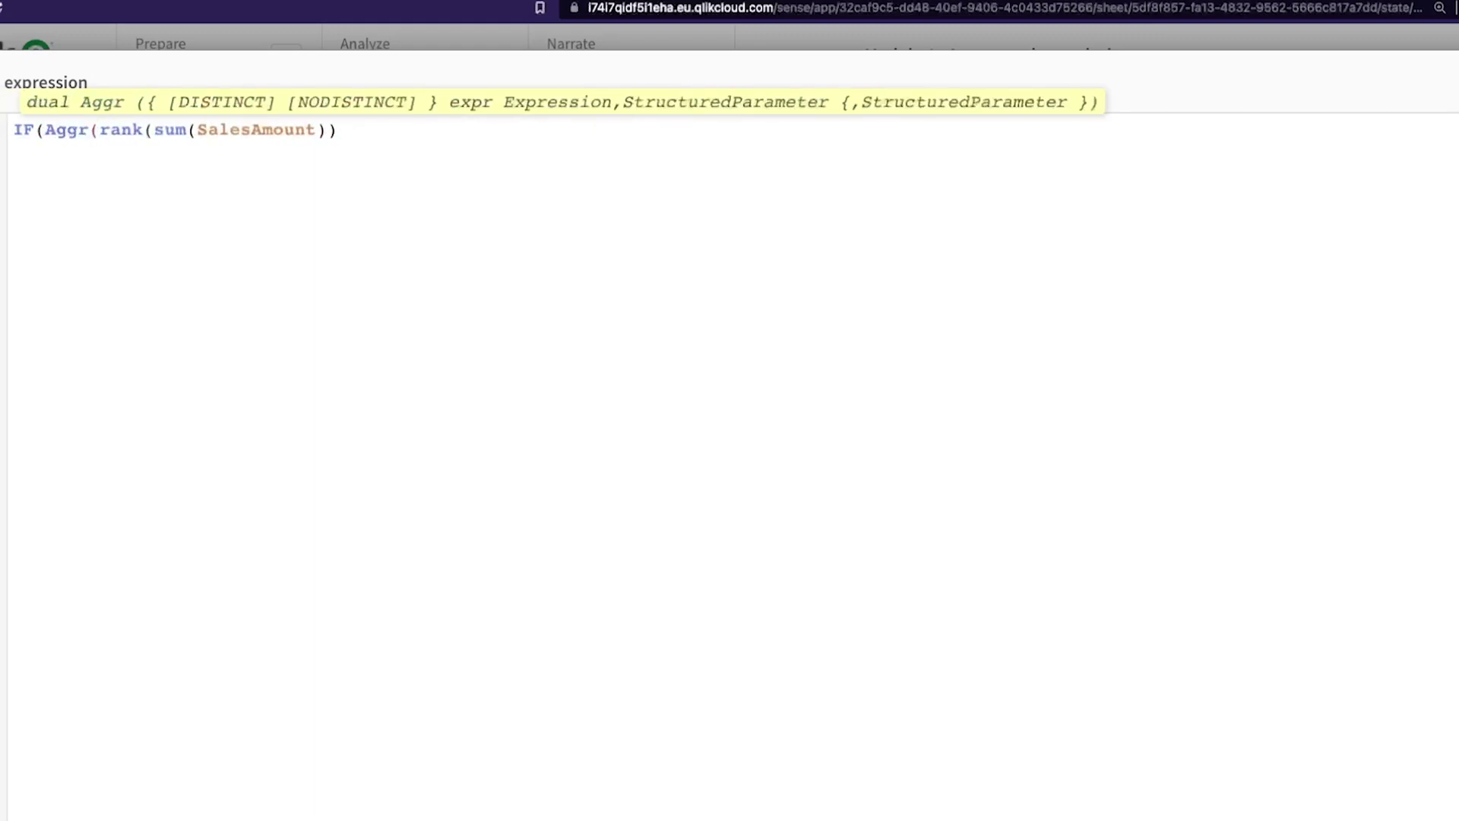
key("End")
type(", cus")
key("Return")
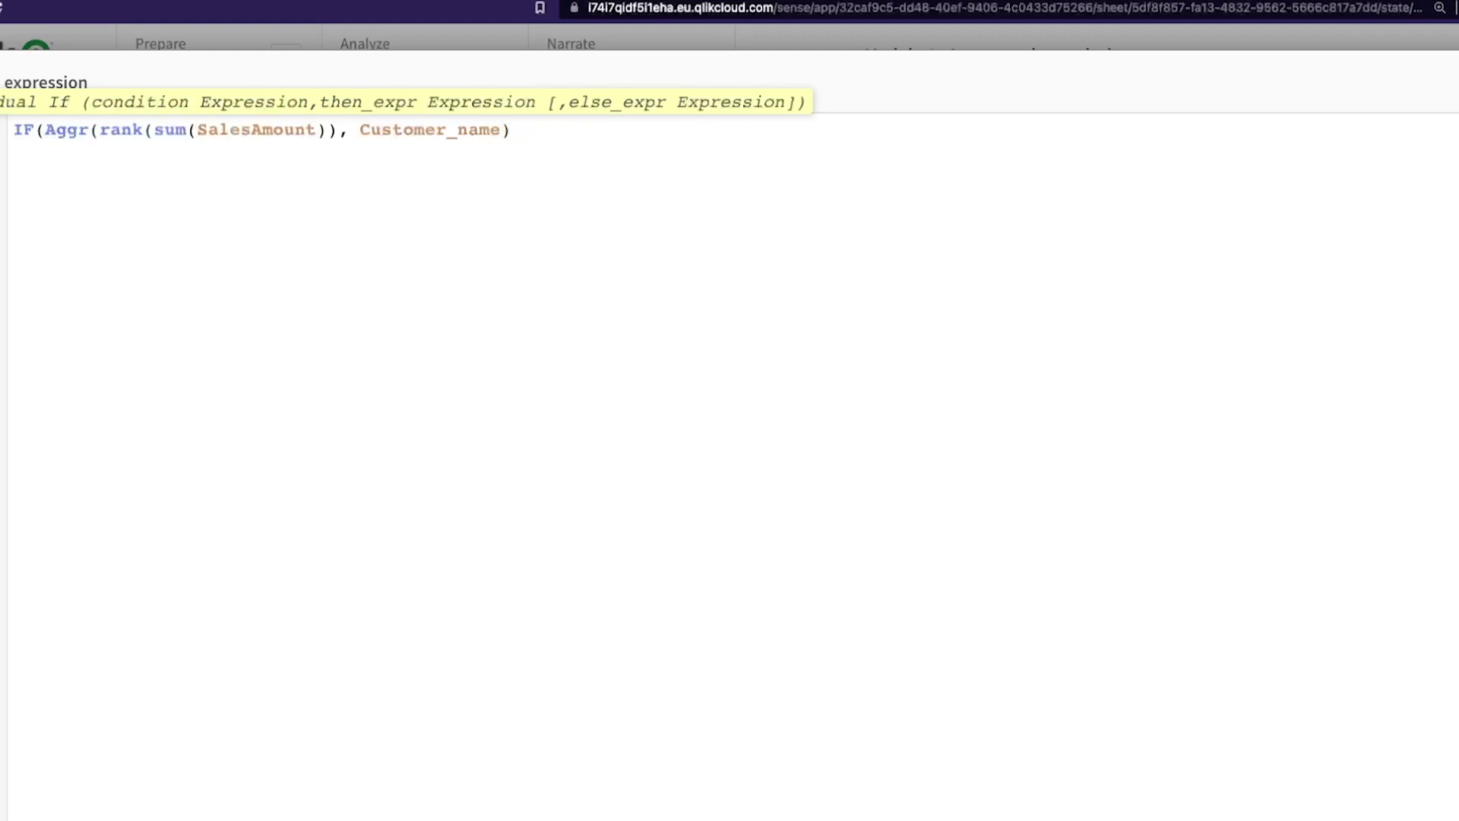
Step: Complete the IF condition with <= 5 and reuse the whole Aggr rank calculation as its result
type("<= 5,")
left_click_drag(515, 134, 45, 134)
key("super+c")
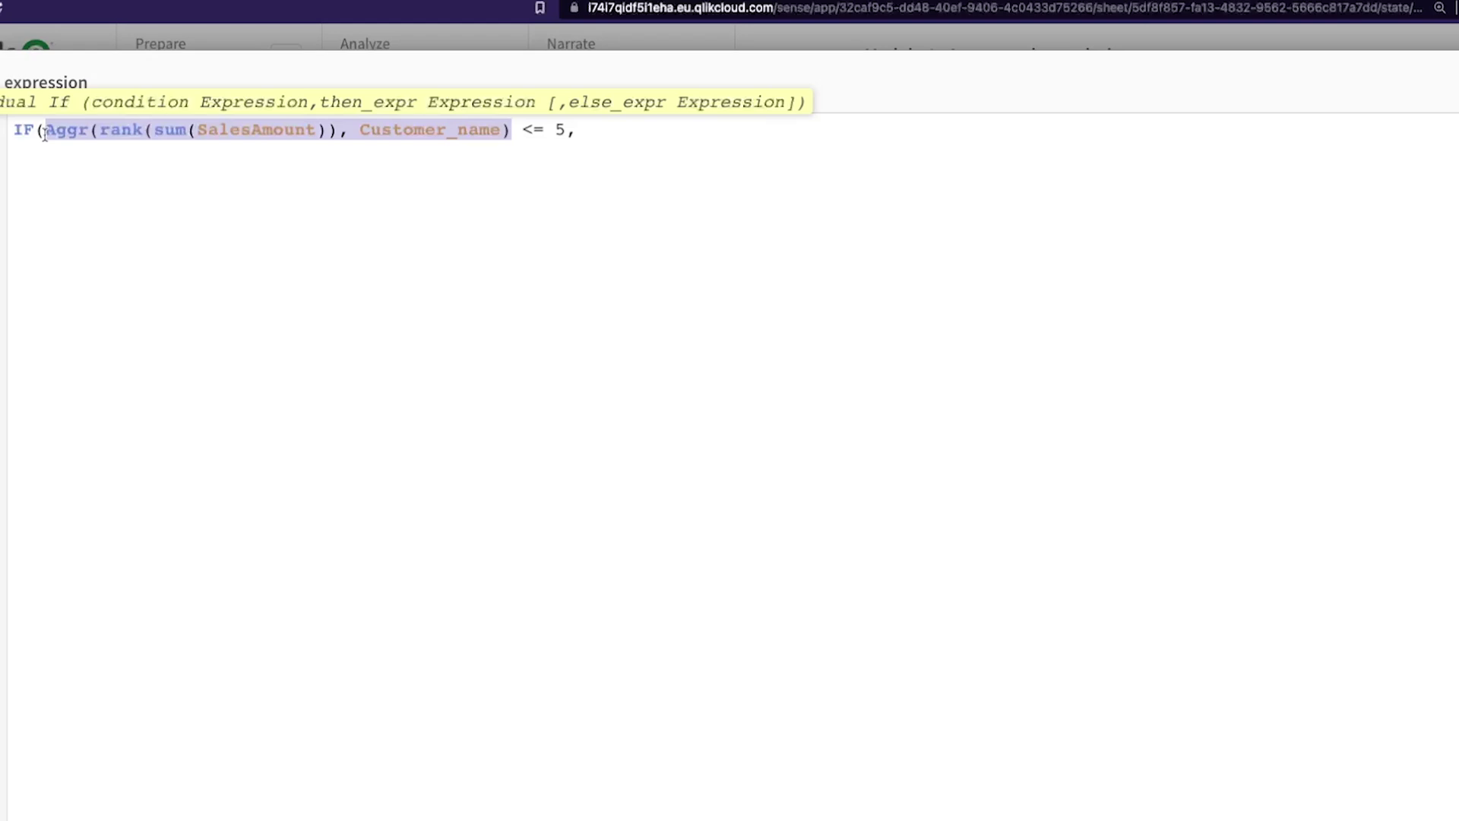
left_click(630, 137)
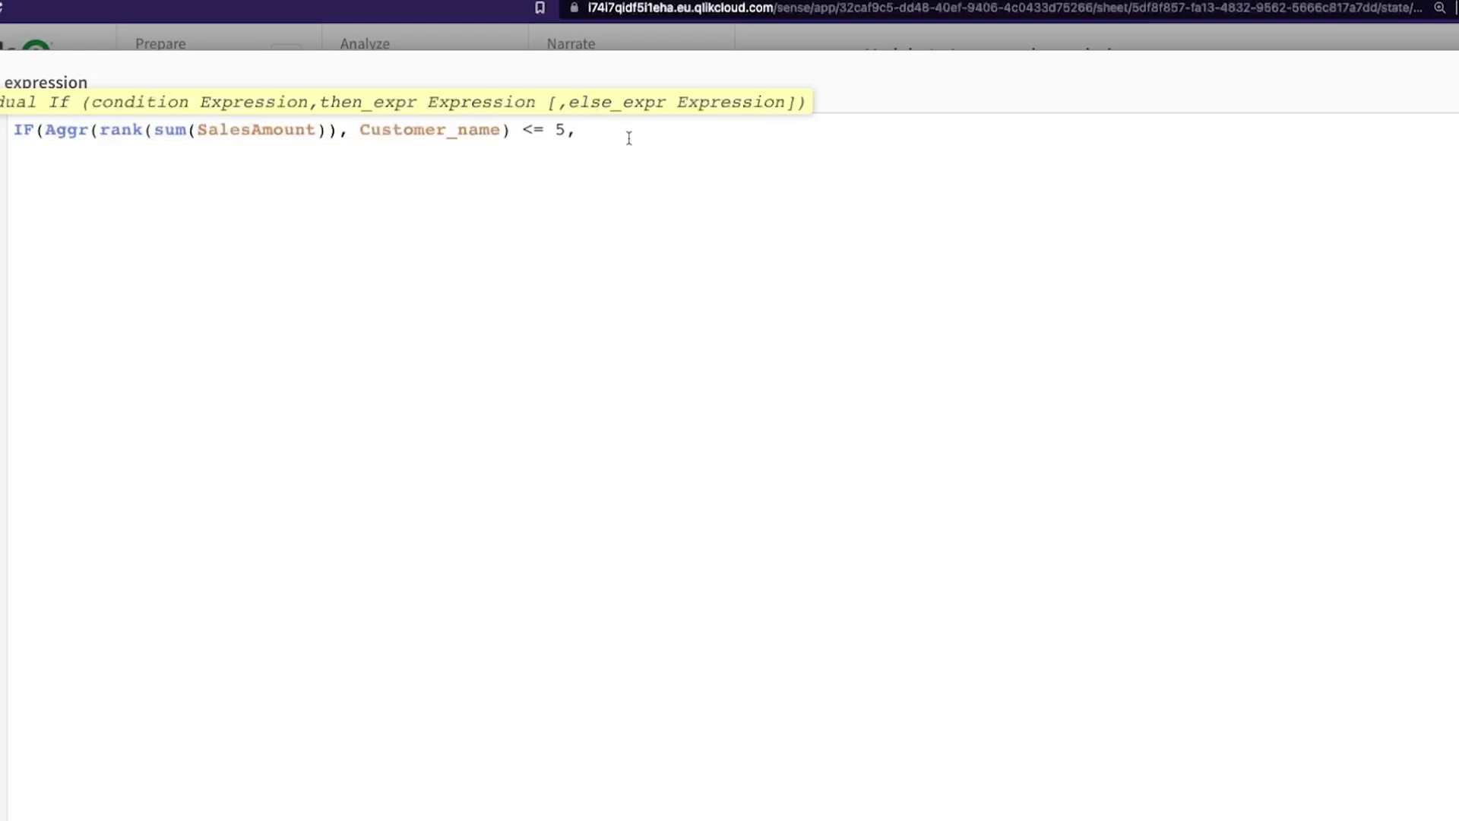
key("super+v")
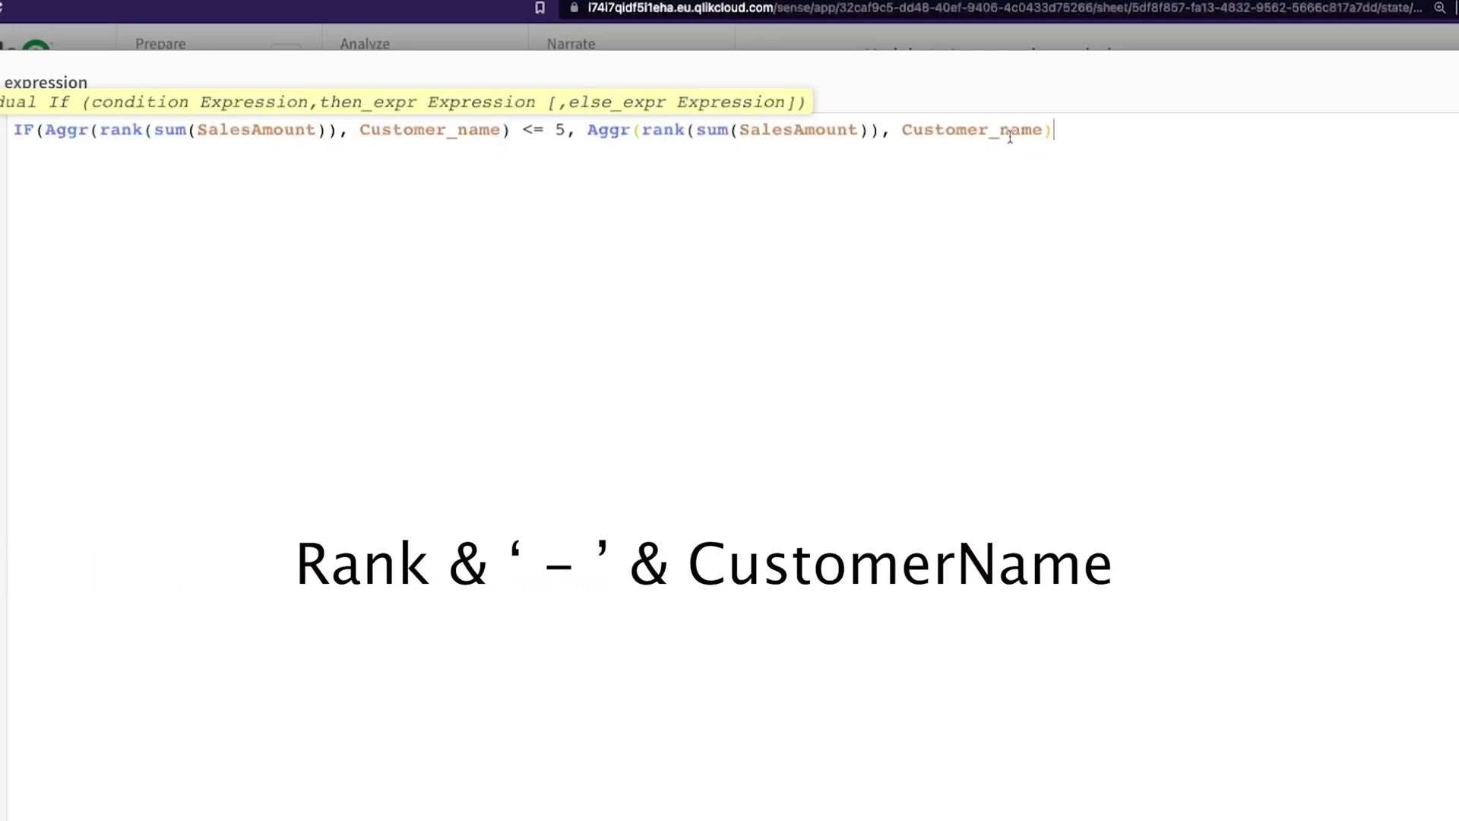
Step: Append & '-' & Customer_name to the IF result and close the IF function
type("& -&")
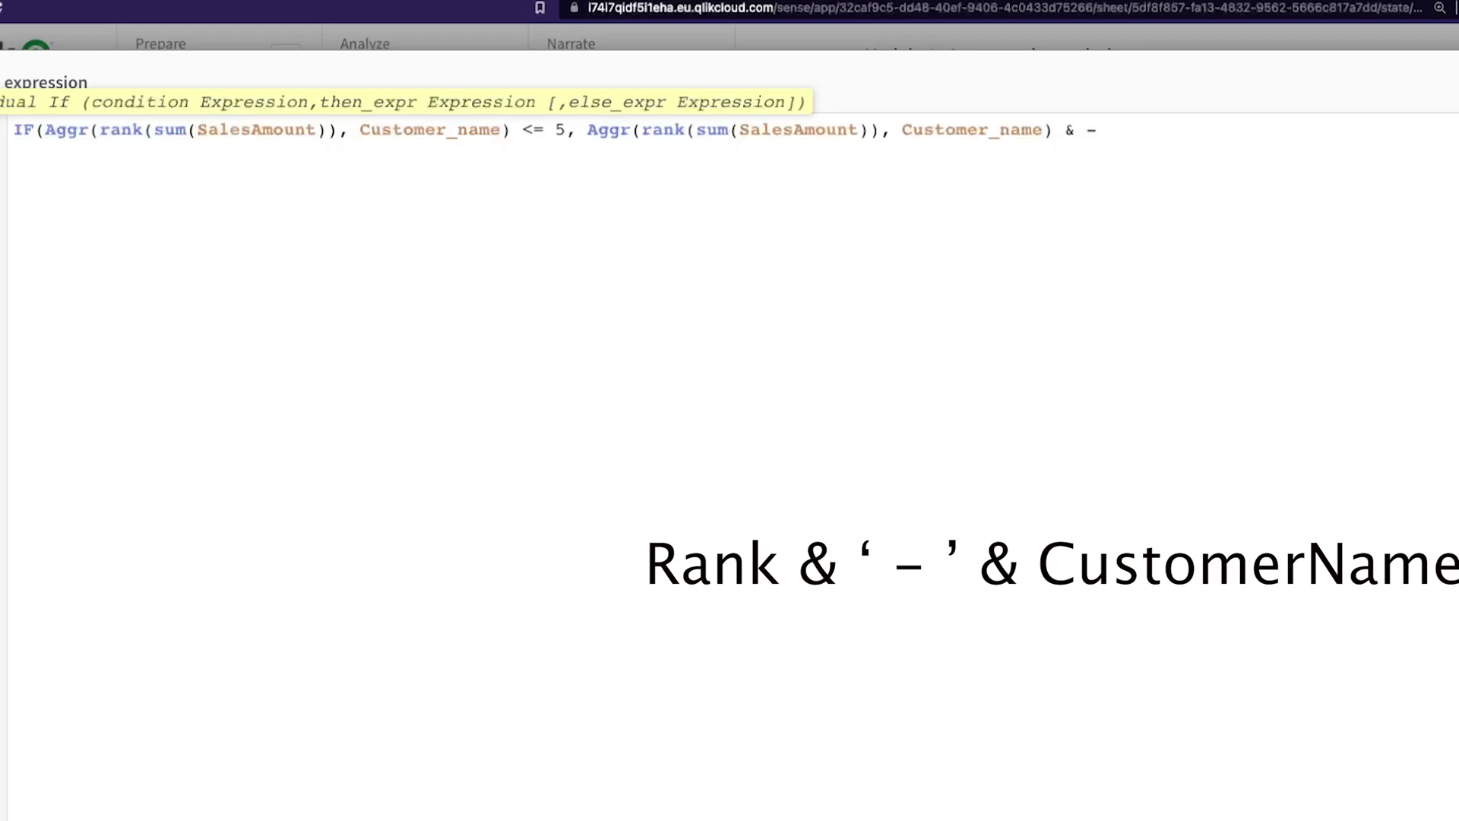
key("Left")
key("Left")
type("'")
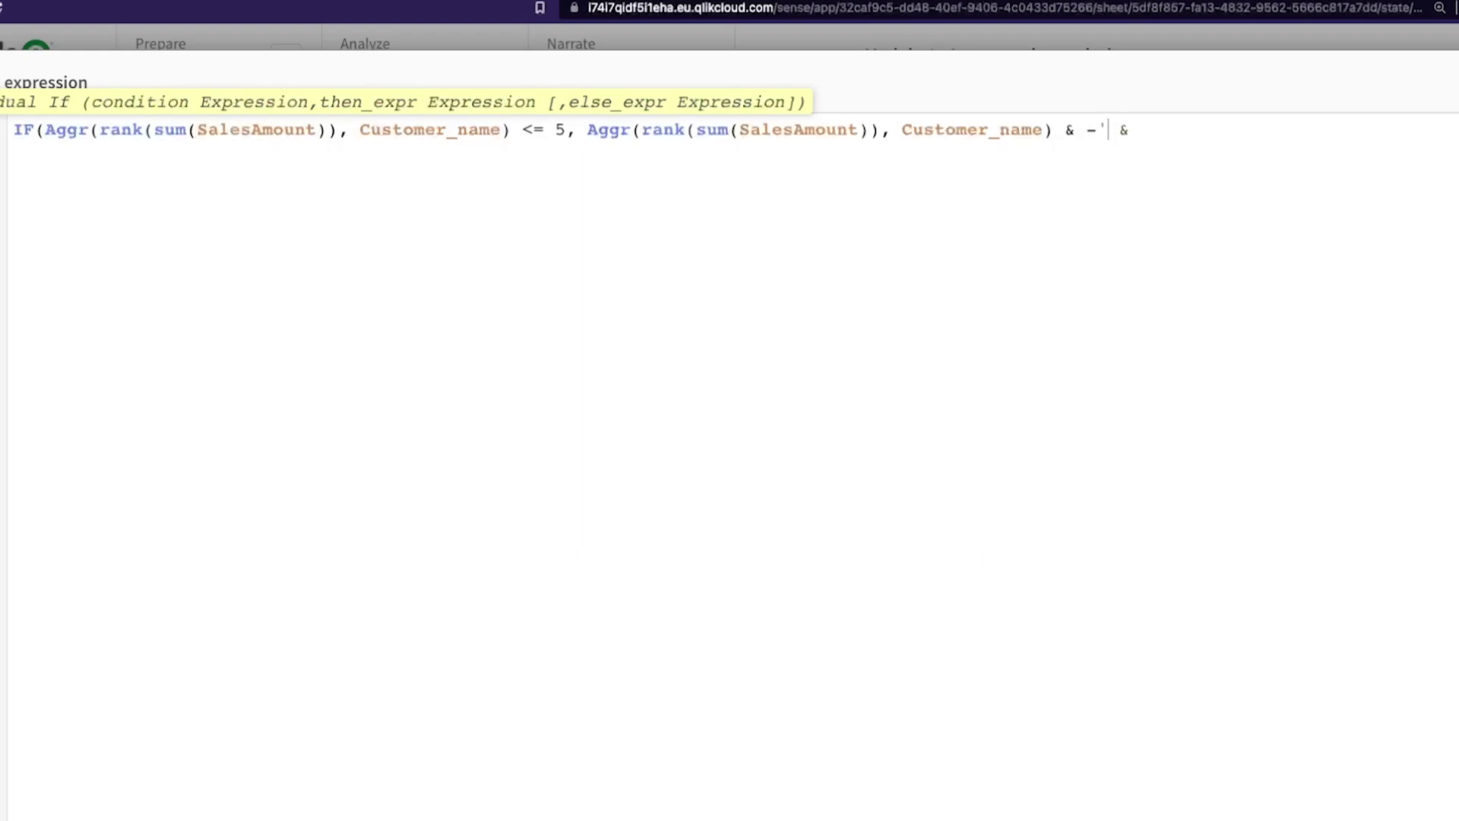
key("Left")
key("Left")
type("'")
key("End")
type("cus")
key("Return")
type(")")
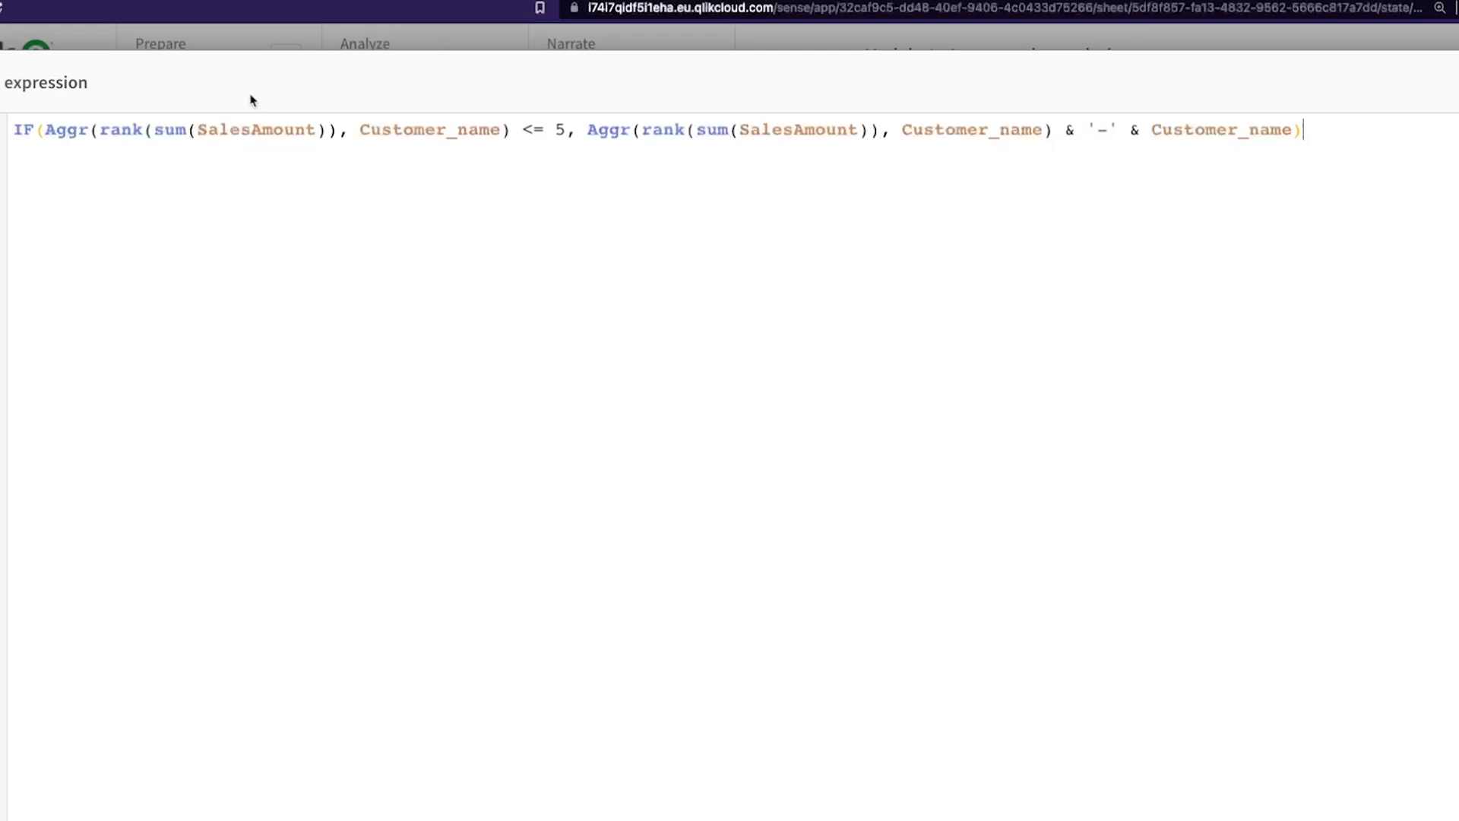
left_click(12, 131)
left_click_drag(11, 130, 566, 131)
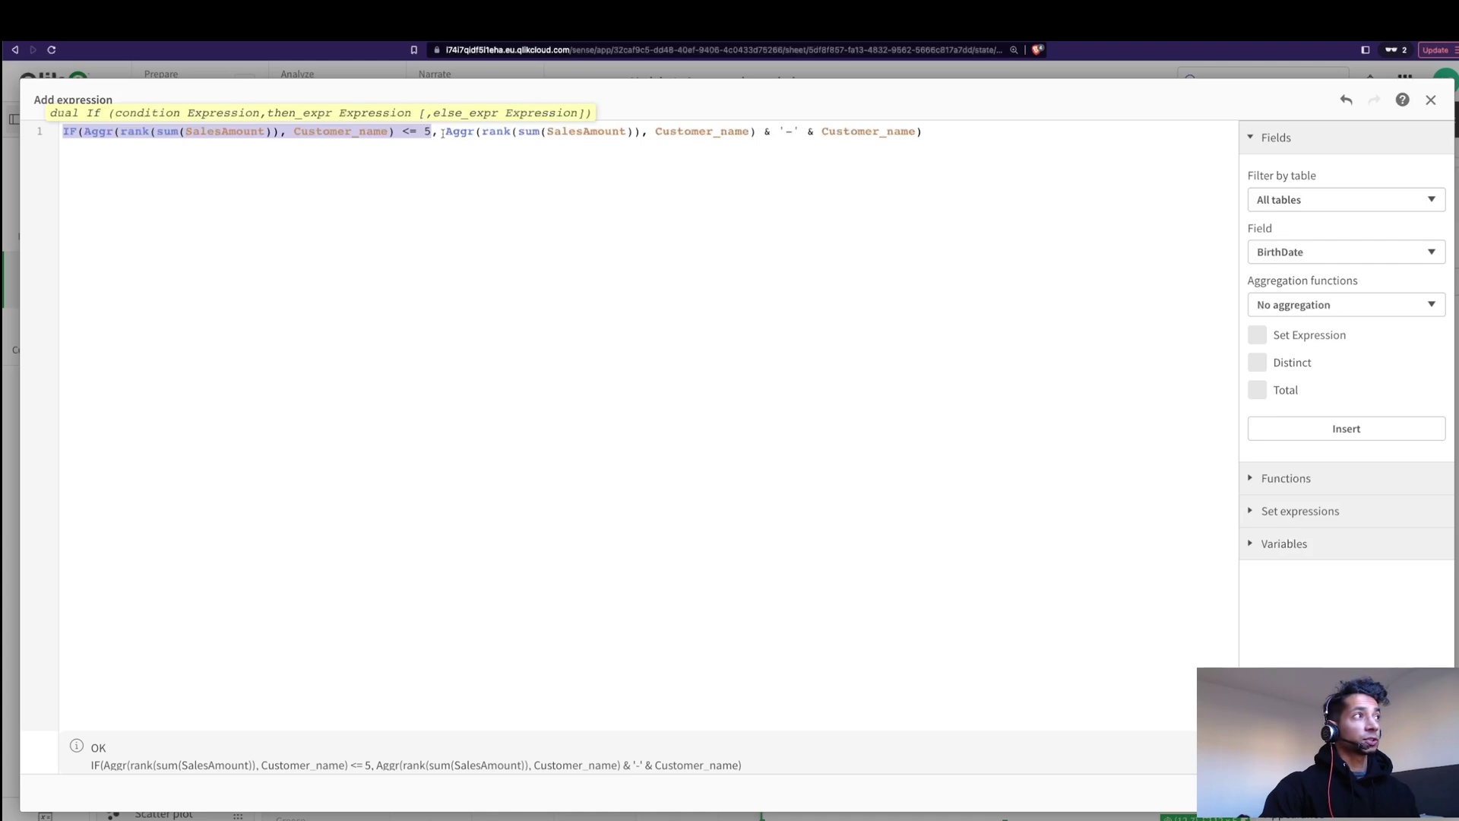
left_click_drag(442, 134, 923, 134)
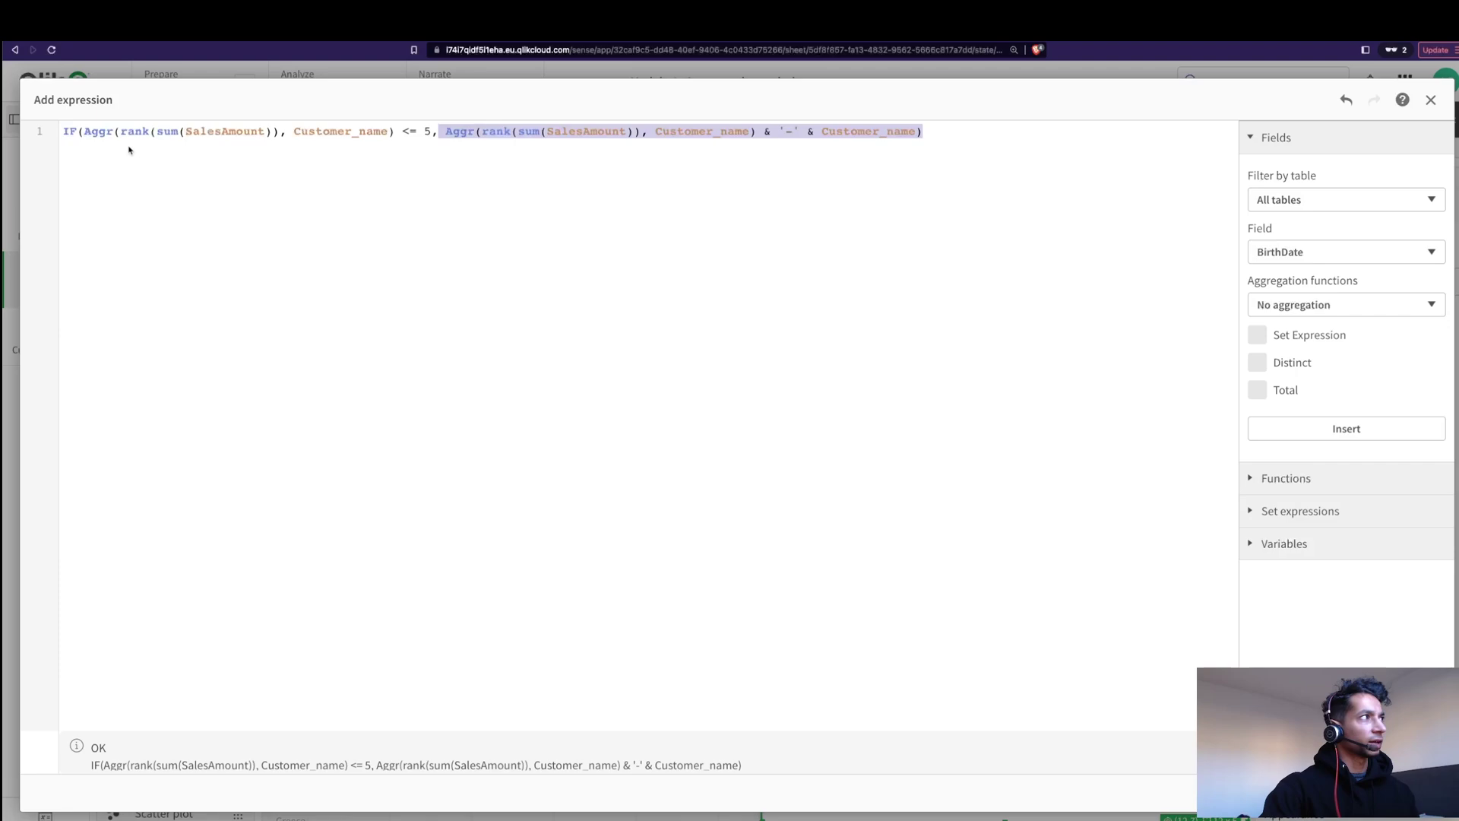
Step: Wrap the entire IF expression in Concat( distinct ... ) with its closing parenthesis
left_click(63, 134)
type("Concat")
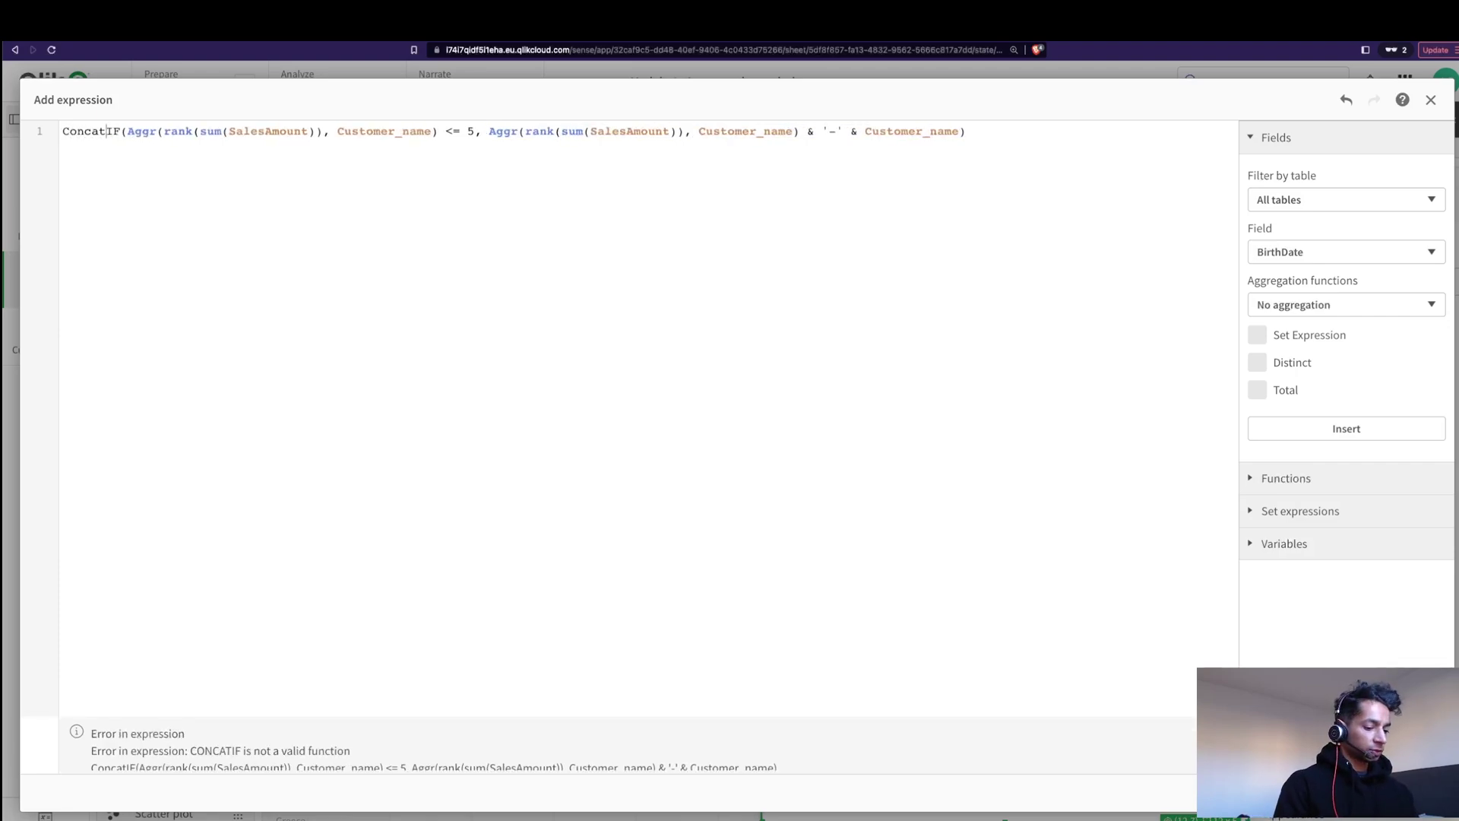
type("( dinct")
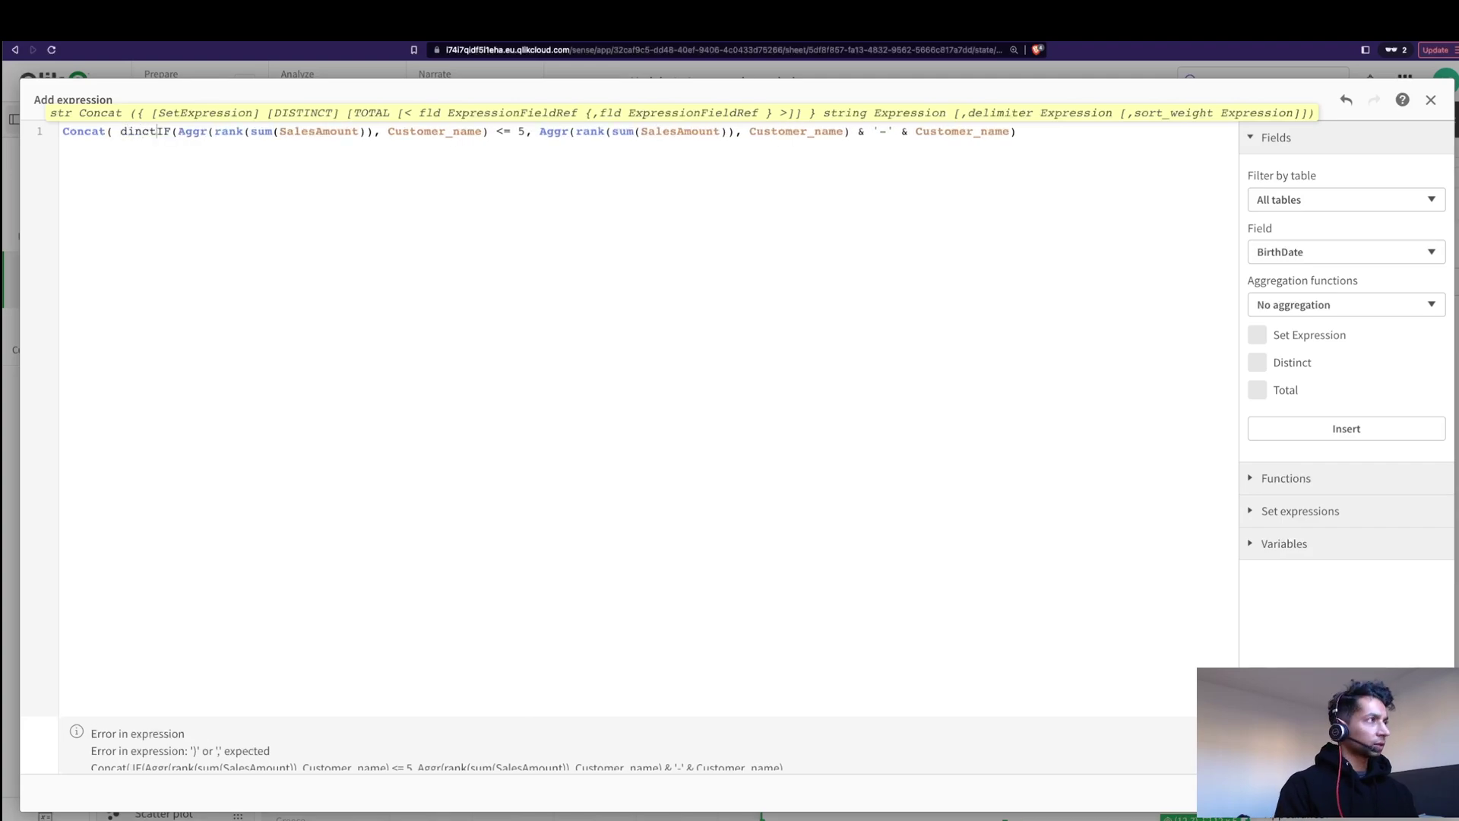
key("BackSpace")
key("BackSpace")
key("BackSpace")
type("st")
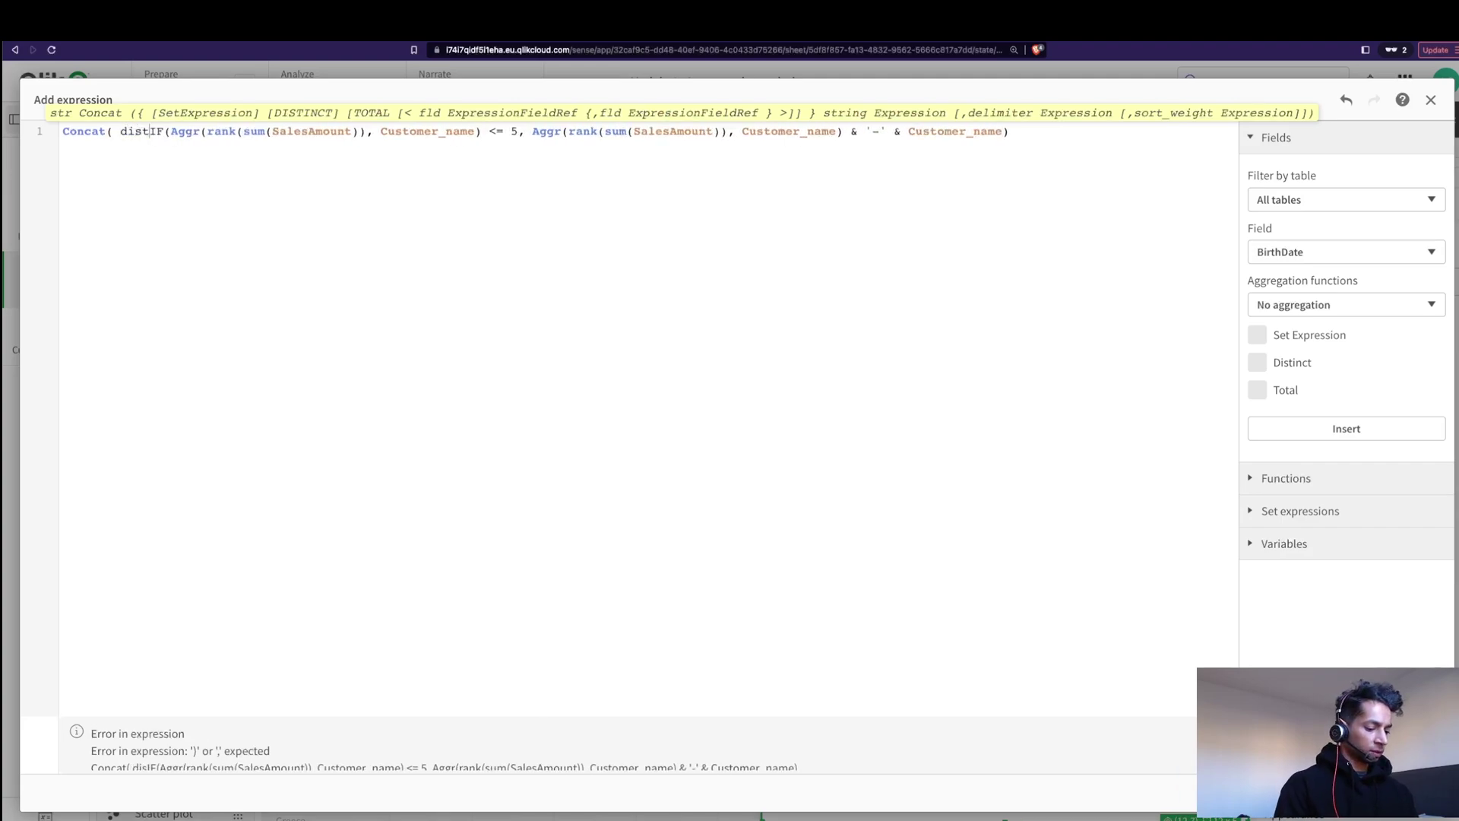
type("inc")
type("t")
key("End")
type(")")
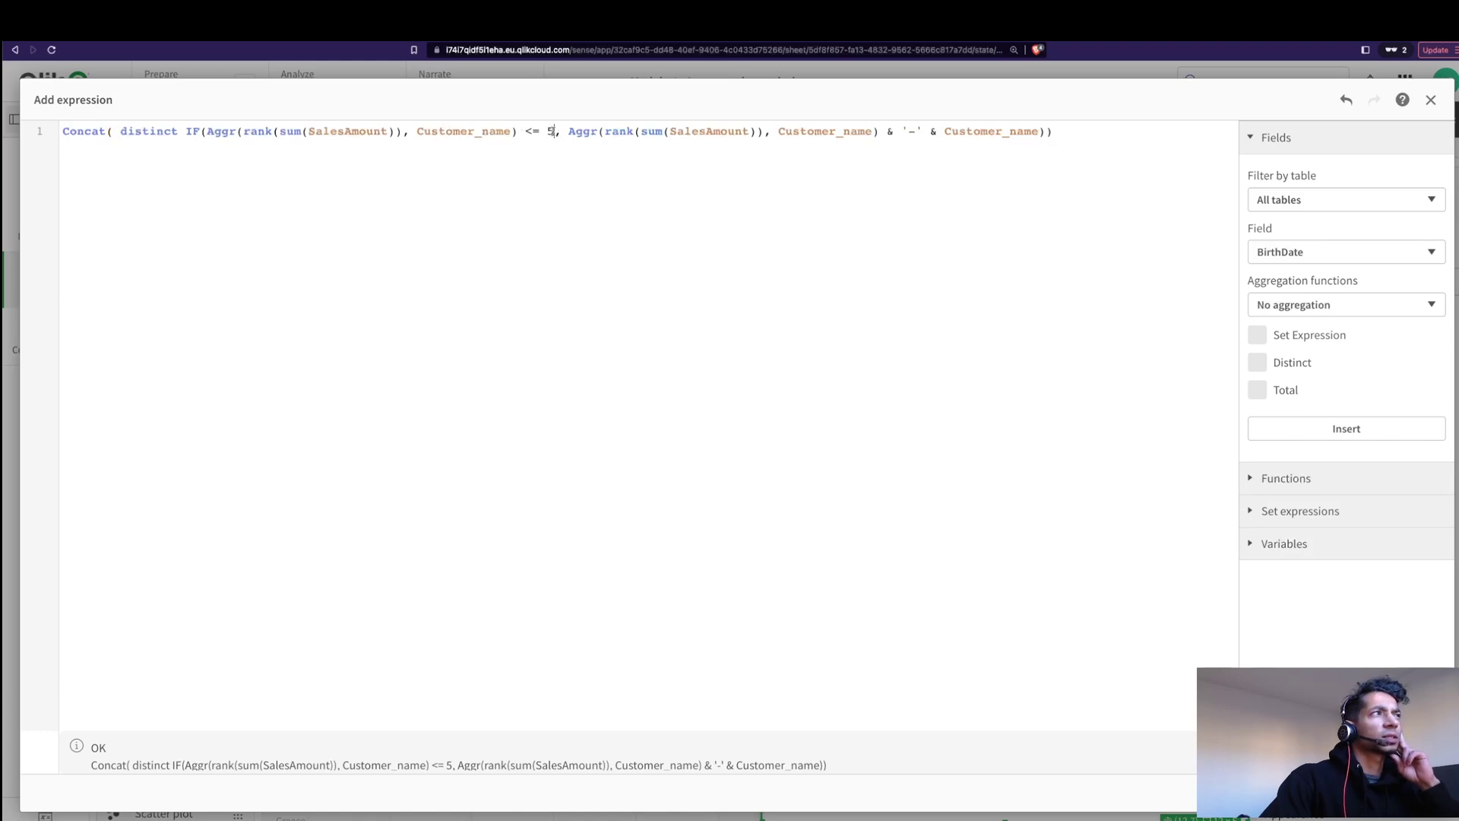
left_click(543, 131)
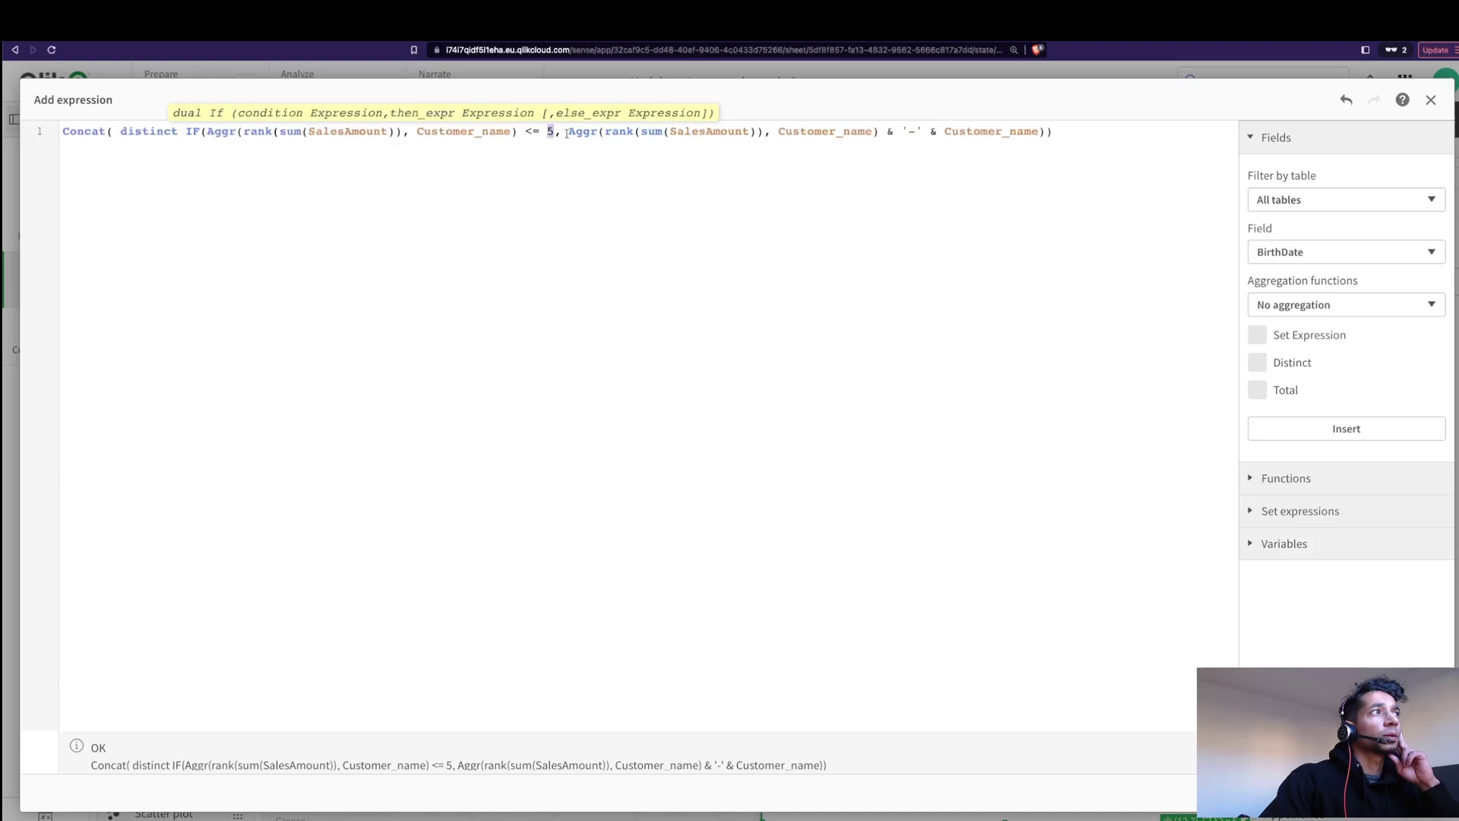
left_click_drag(567, 133, 706, 135)
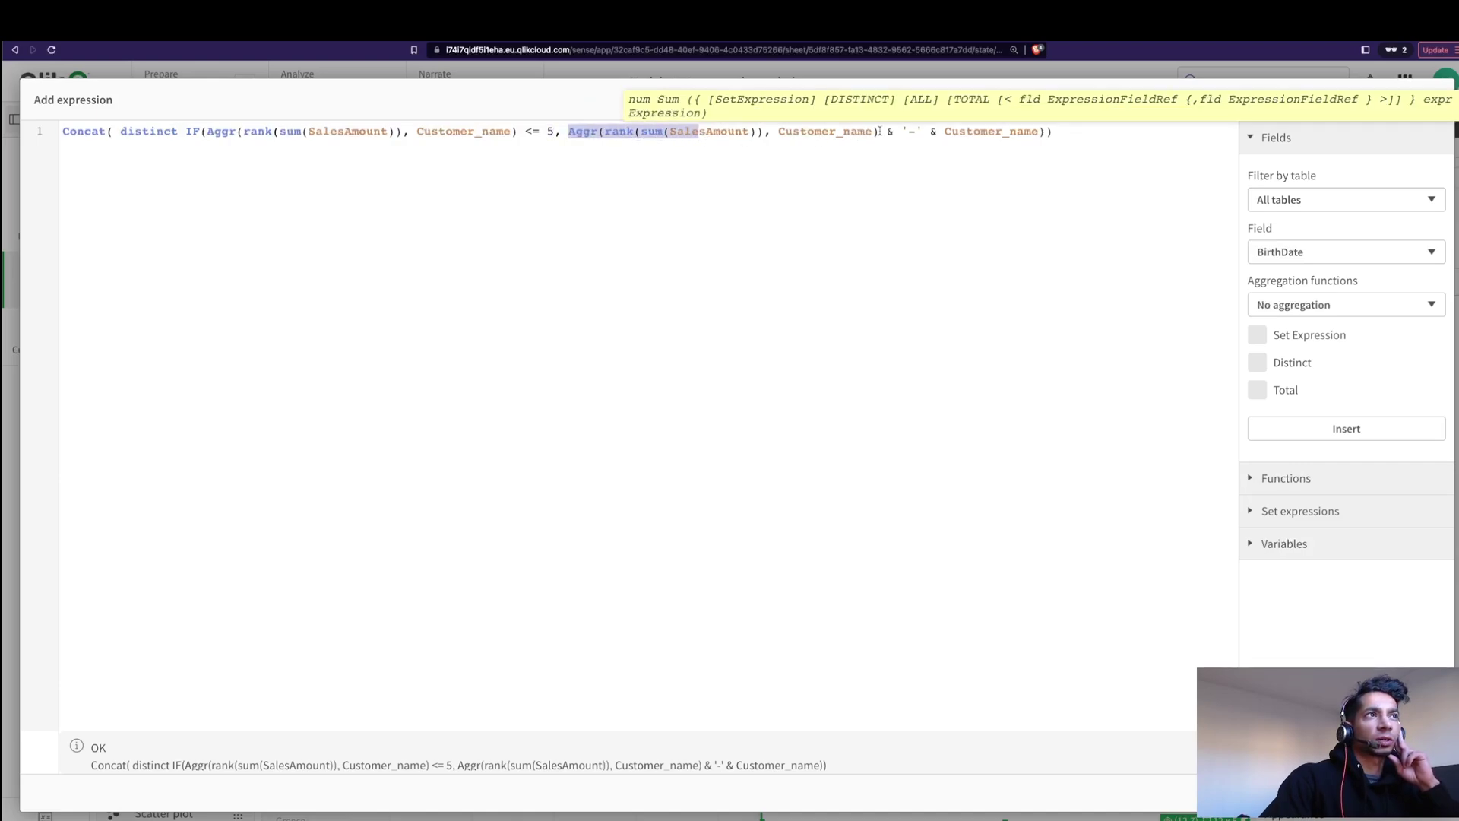
left_click_drag(879, 132, 850, 133)
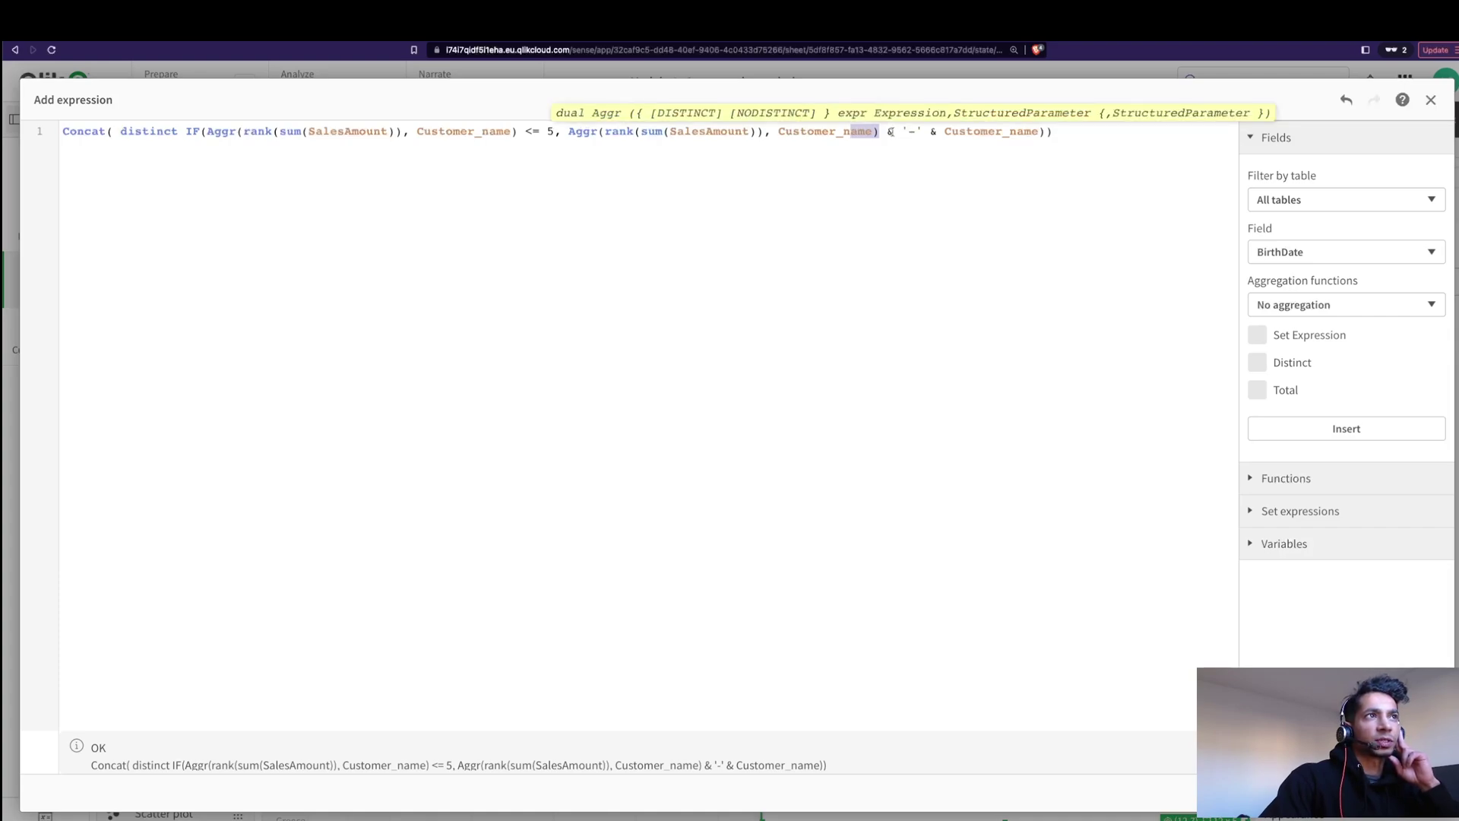
left_click_drag(893, 133, 922, 133)
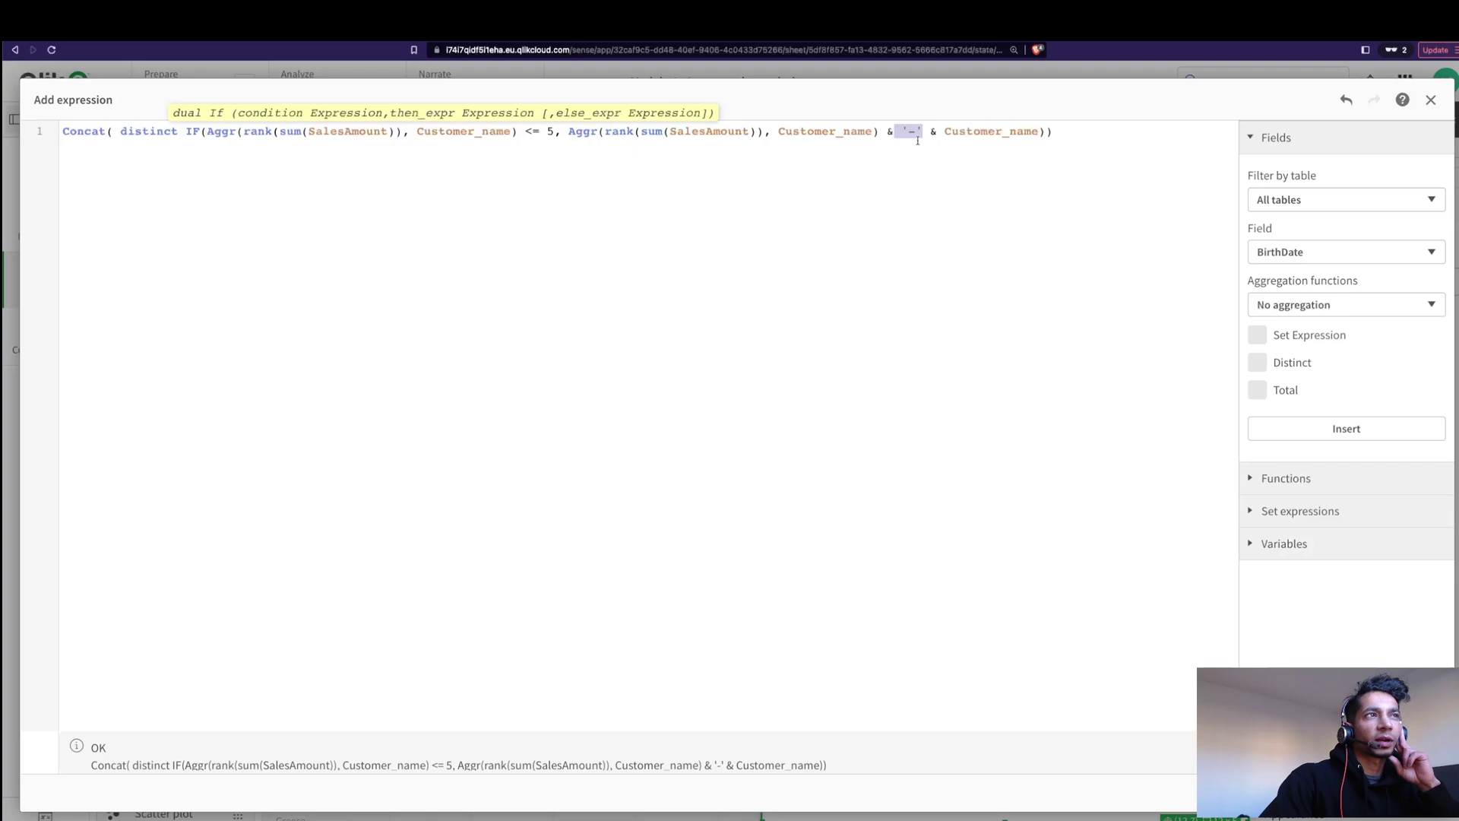
double_click(953, 132)
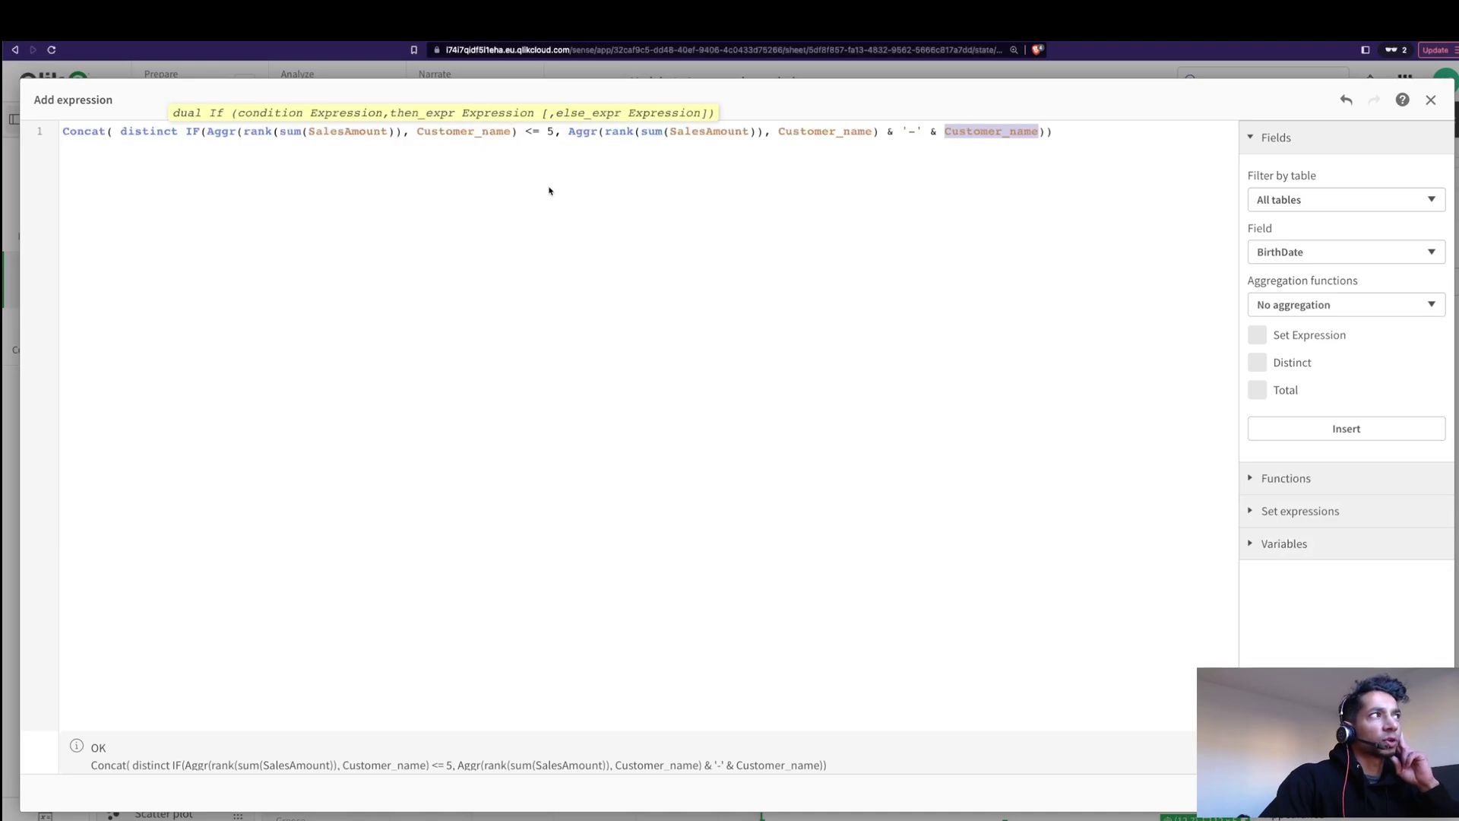
left_click_drag(554, 134, 524, 133)
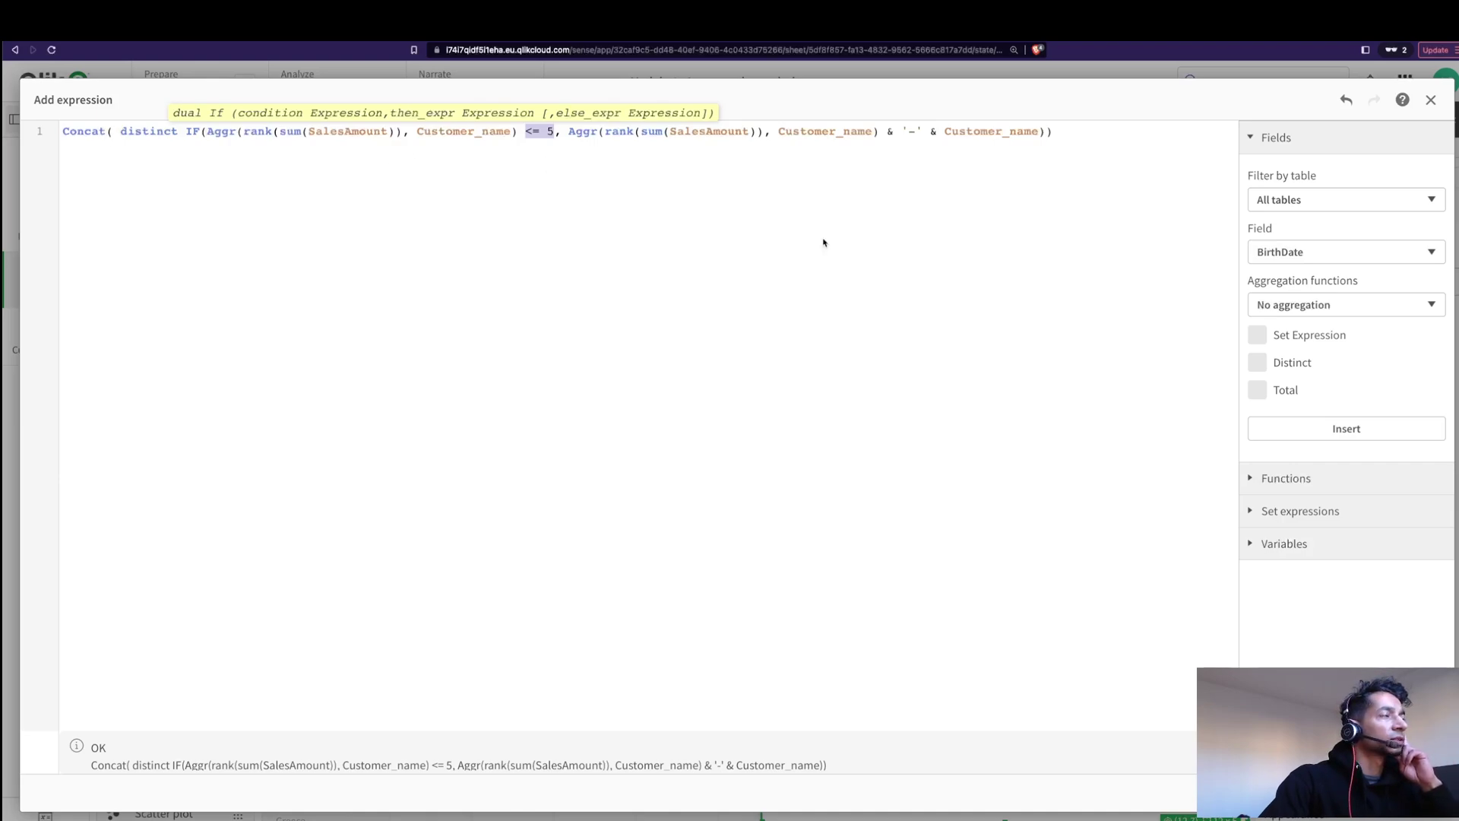
Step: Apply the expression to the new KPI and set the measure's label to "top"
left_click(1423, 793)
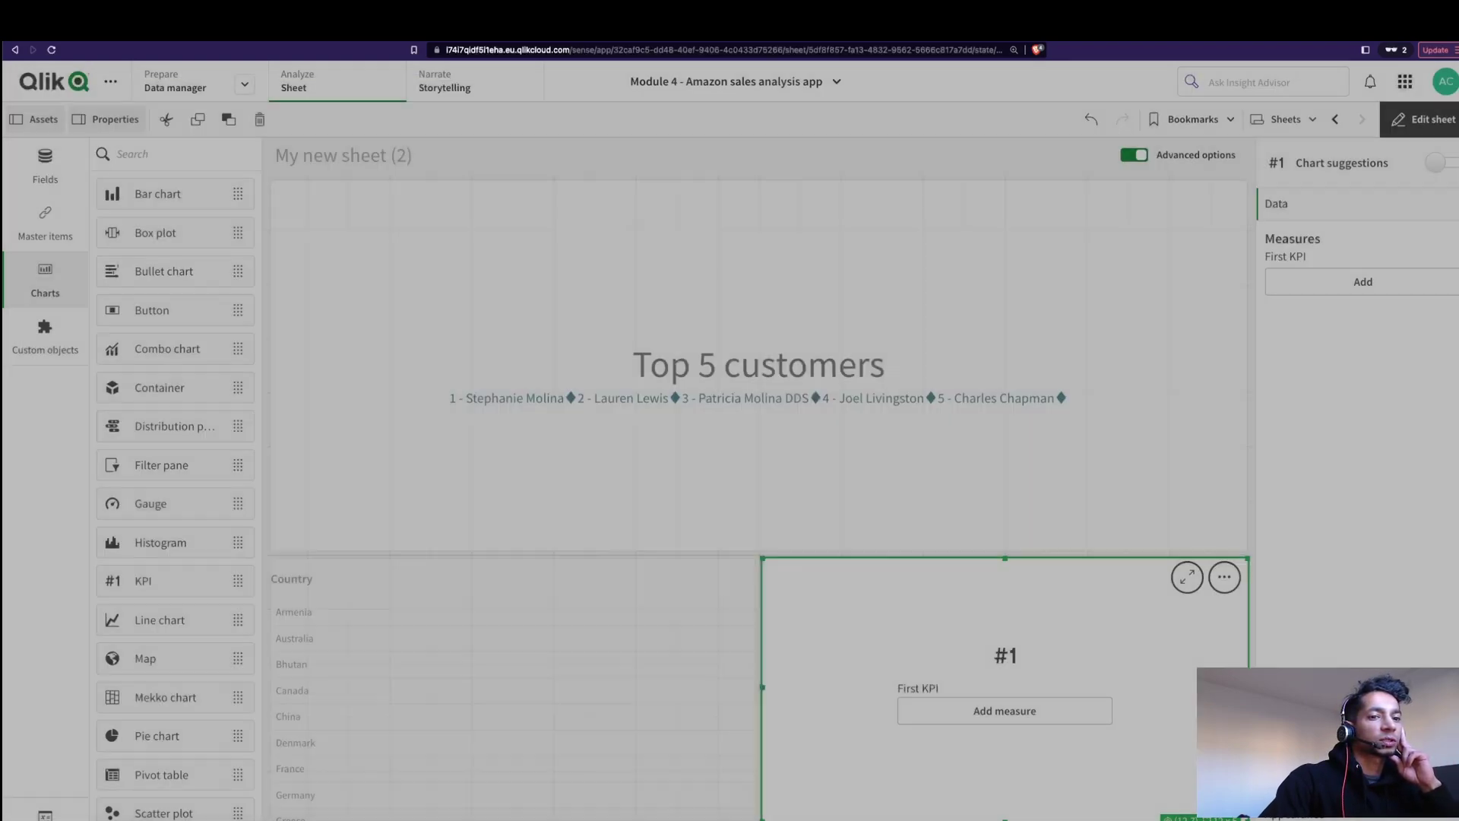
left_click(1310, 396)
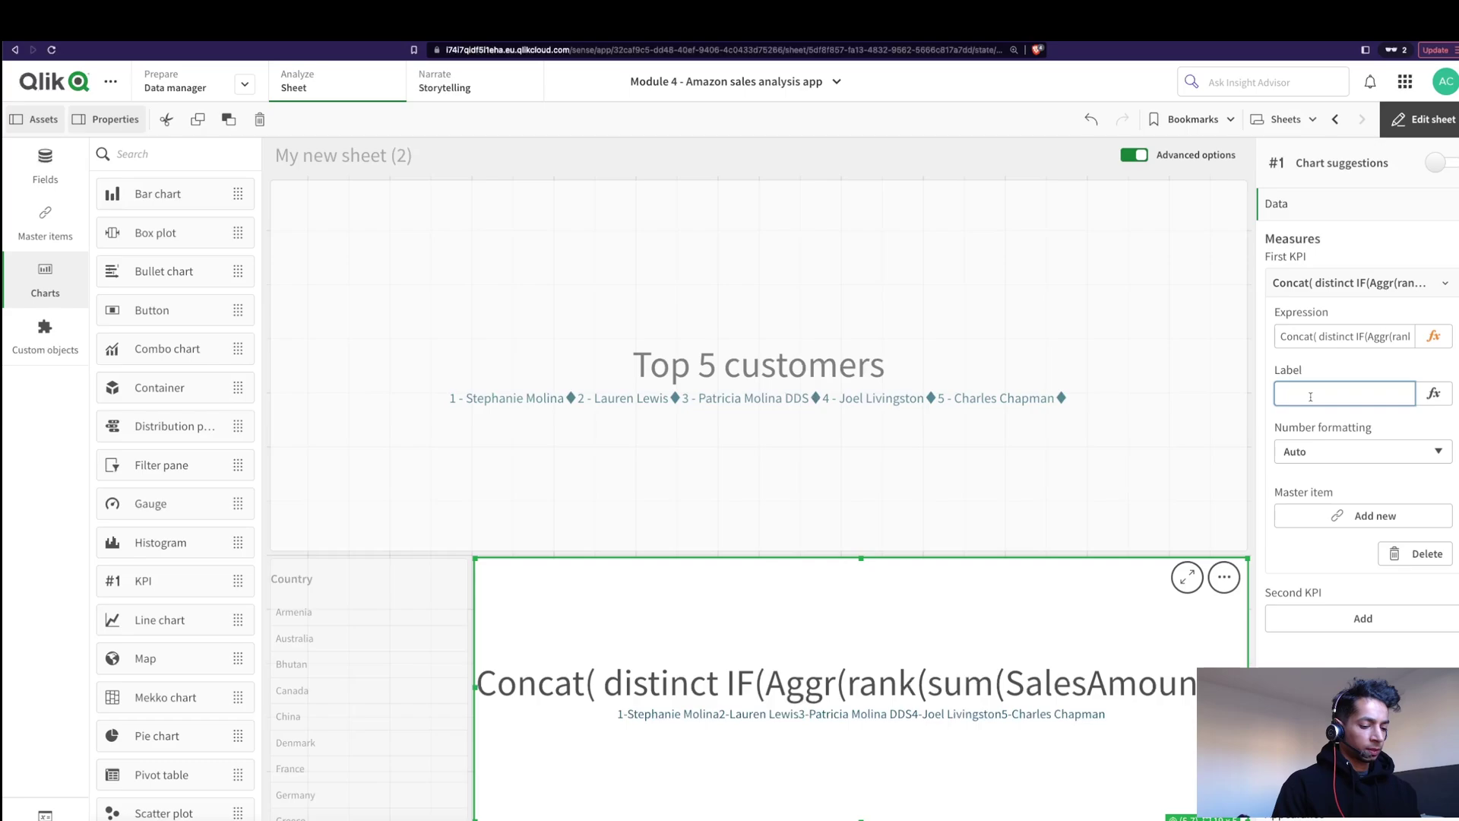
type("top")
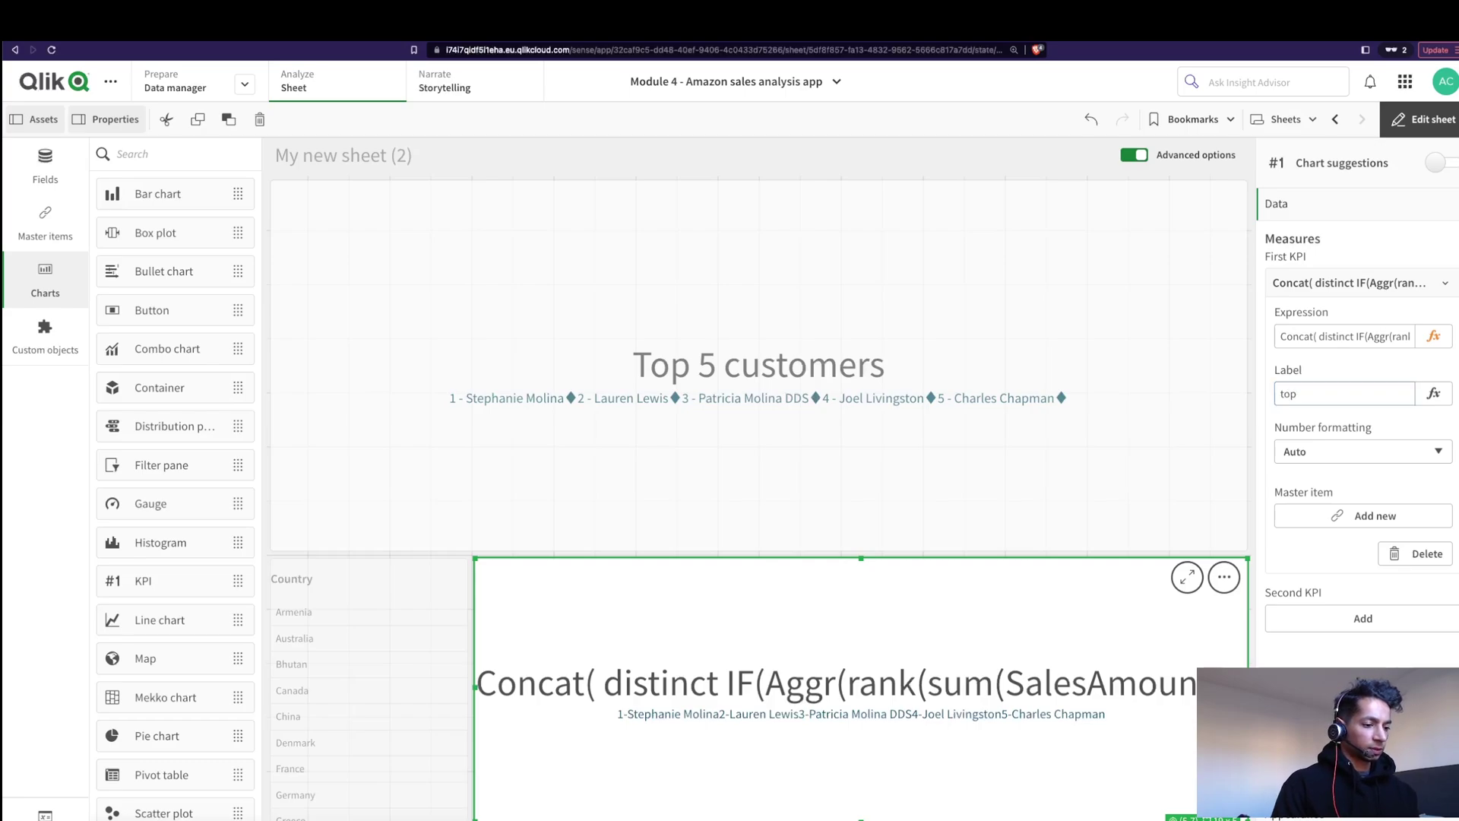
left_click(637, 701)
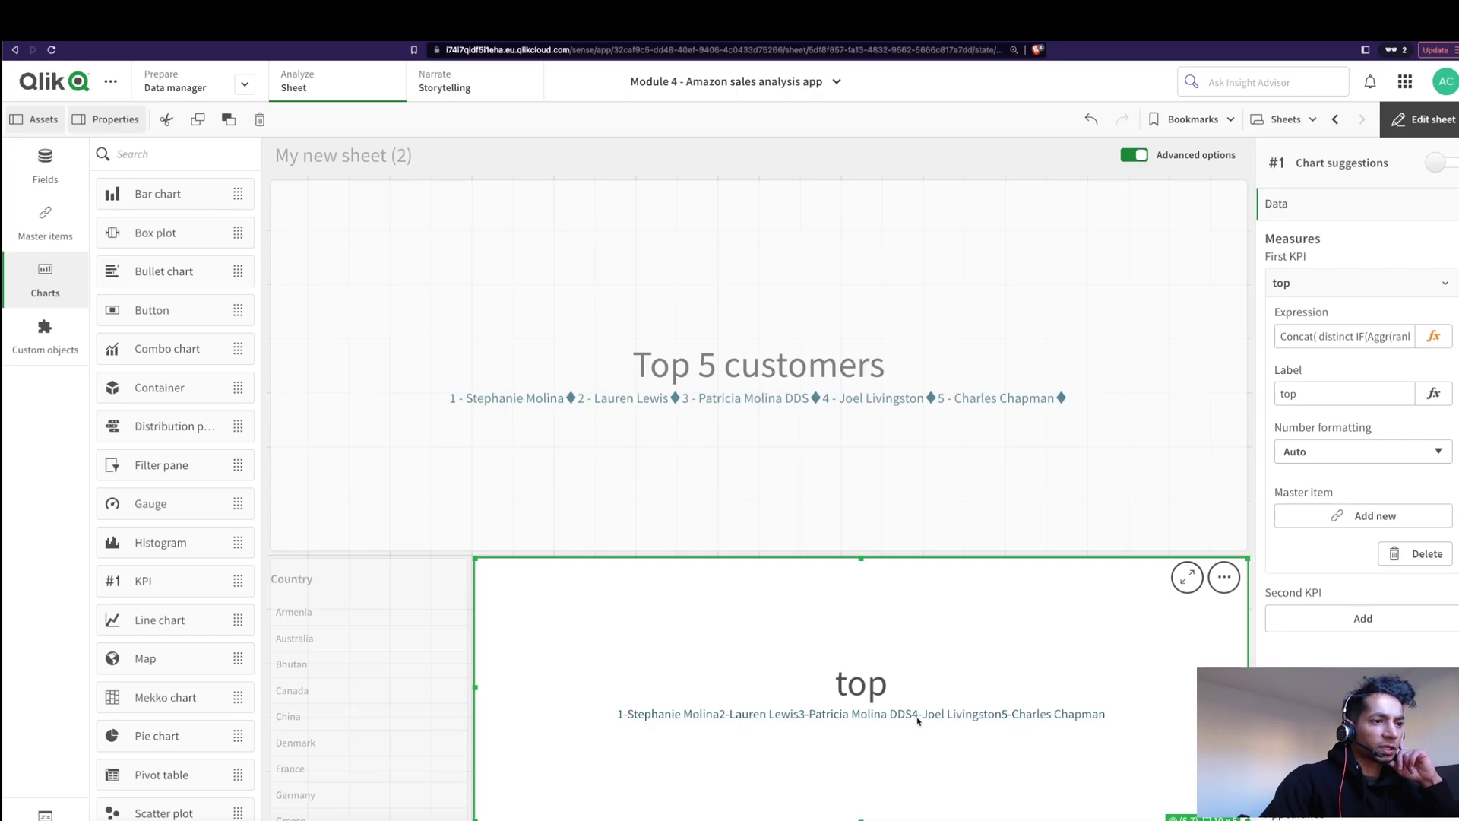
Step: Append & ' ' after the final Customer_name in the top KPI's expression and apply it
left_click(1434, 336)
left_click(1050, 131)
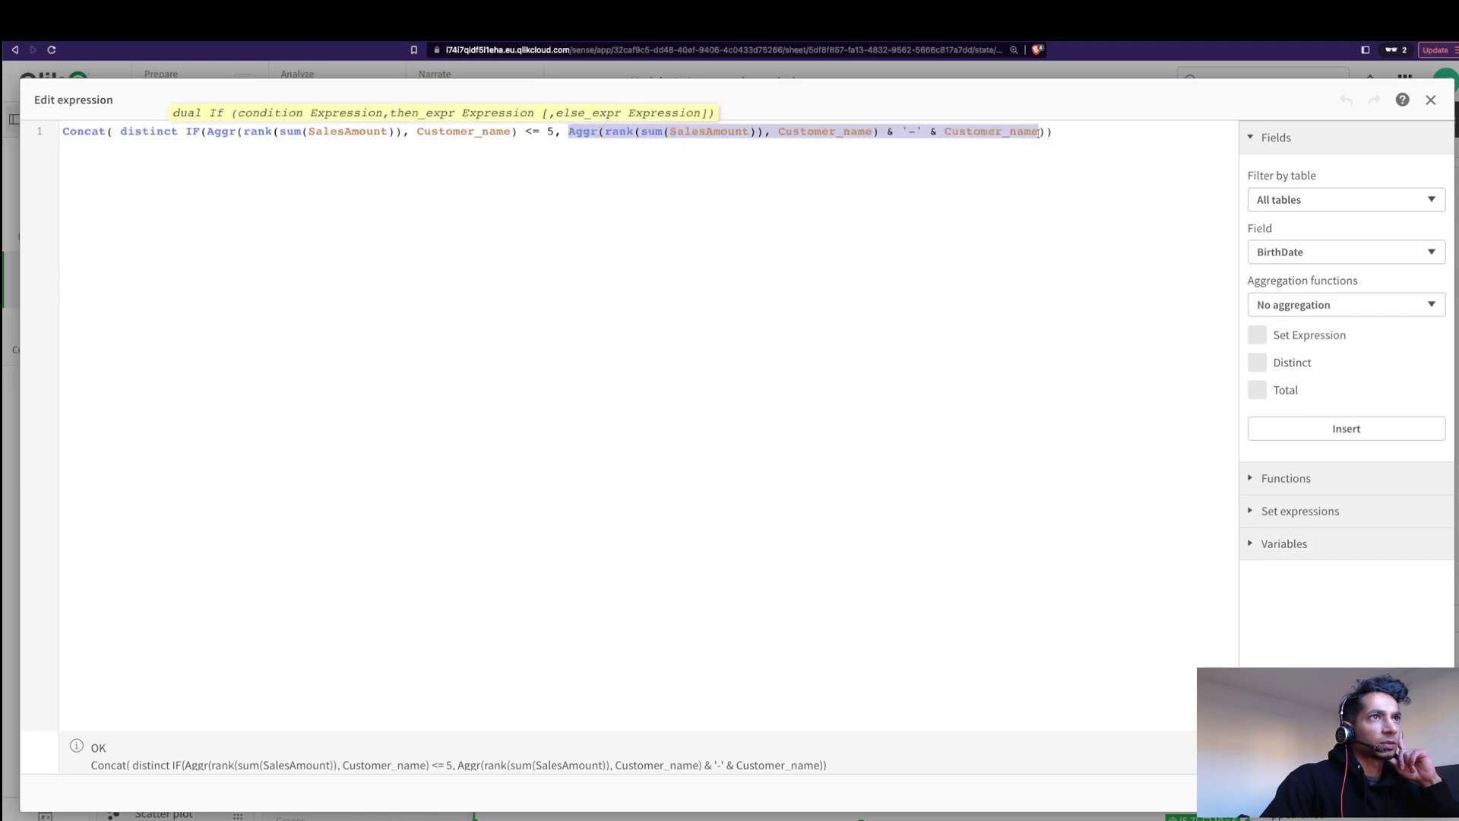
left_click(1040, 133)
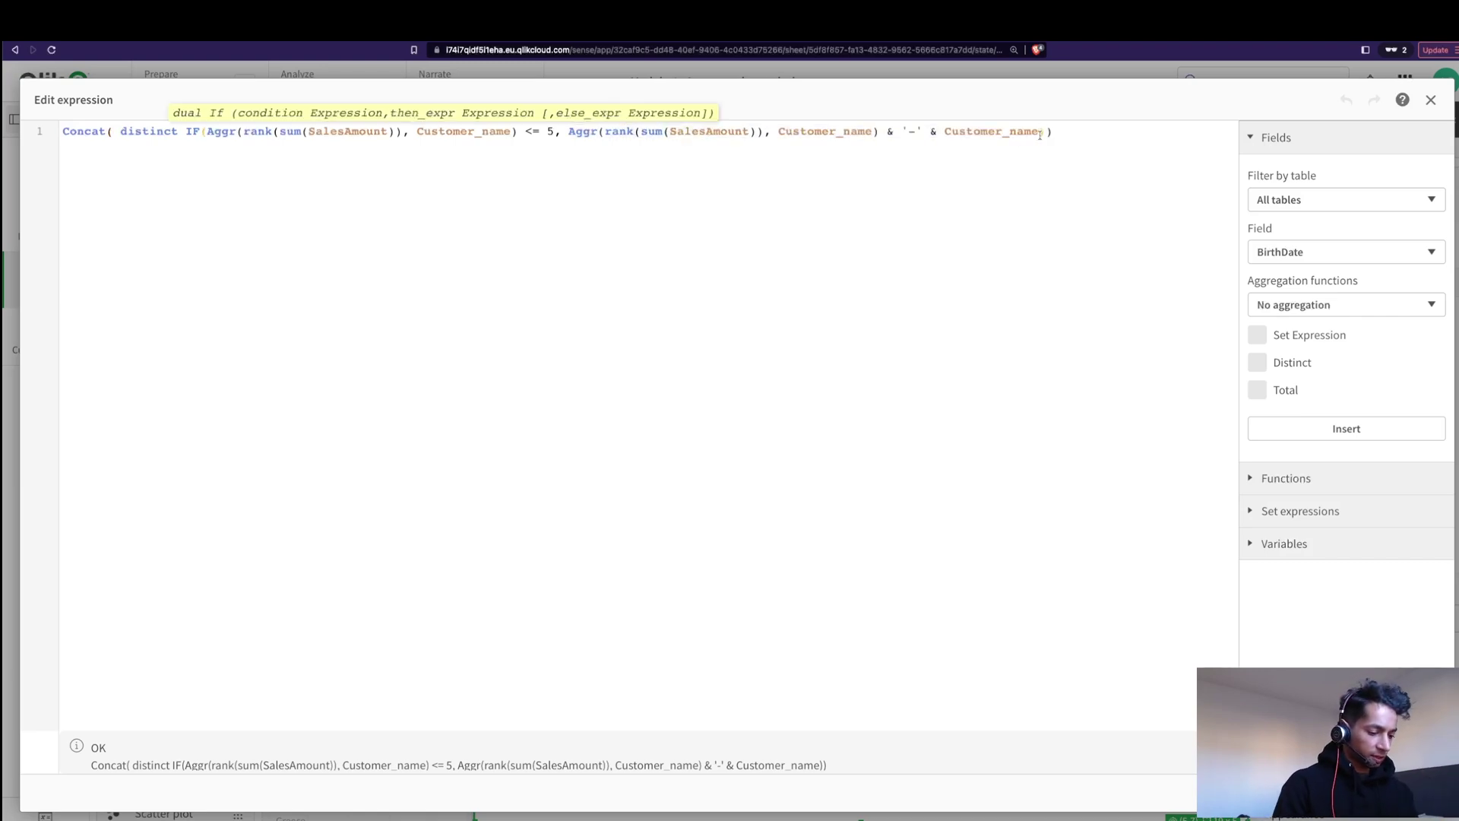
type("& ' '")
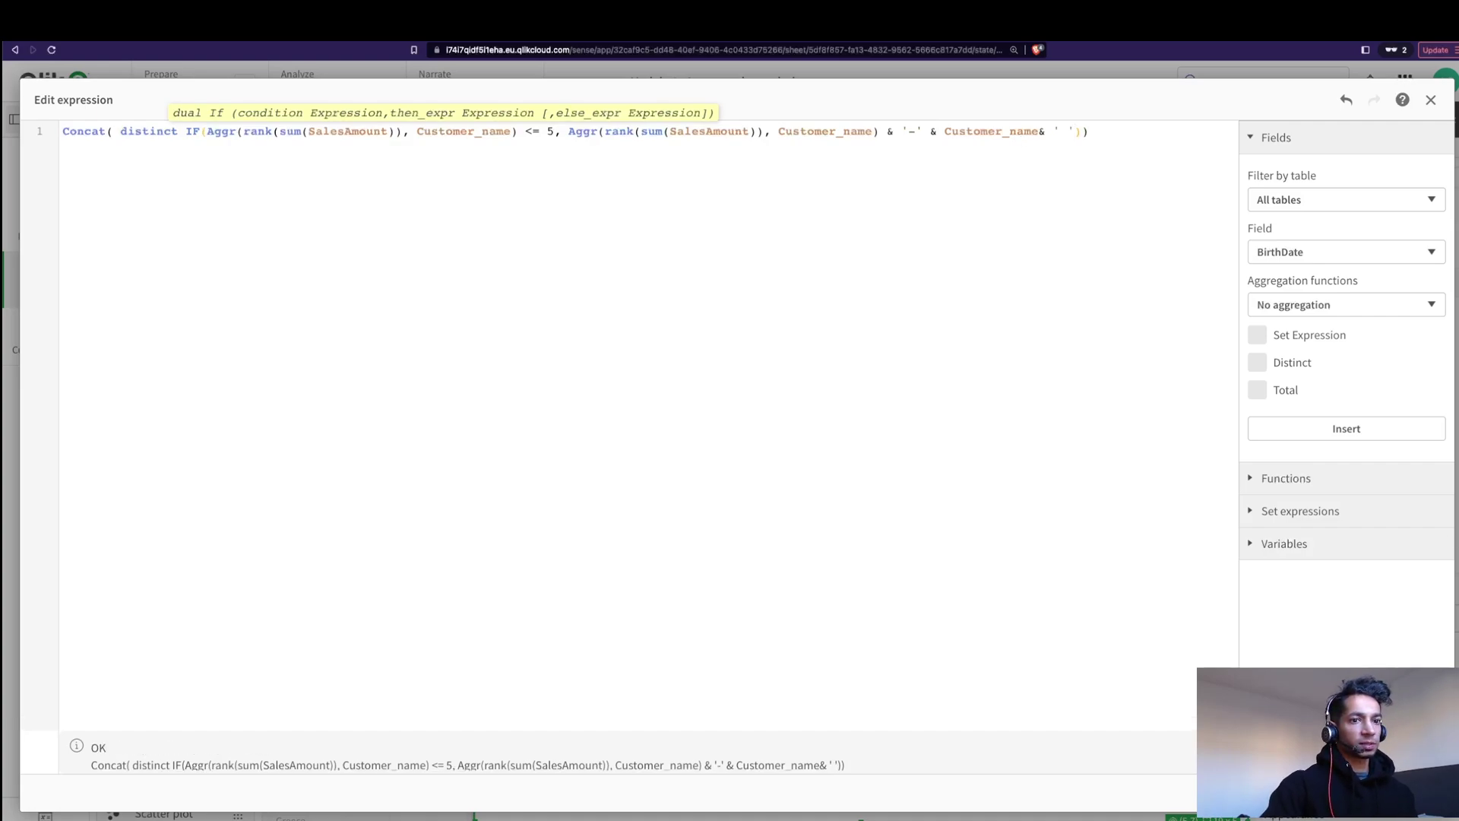
left_click(1421, 793)
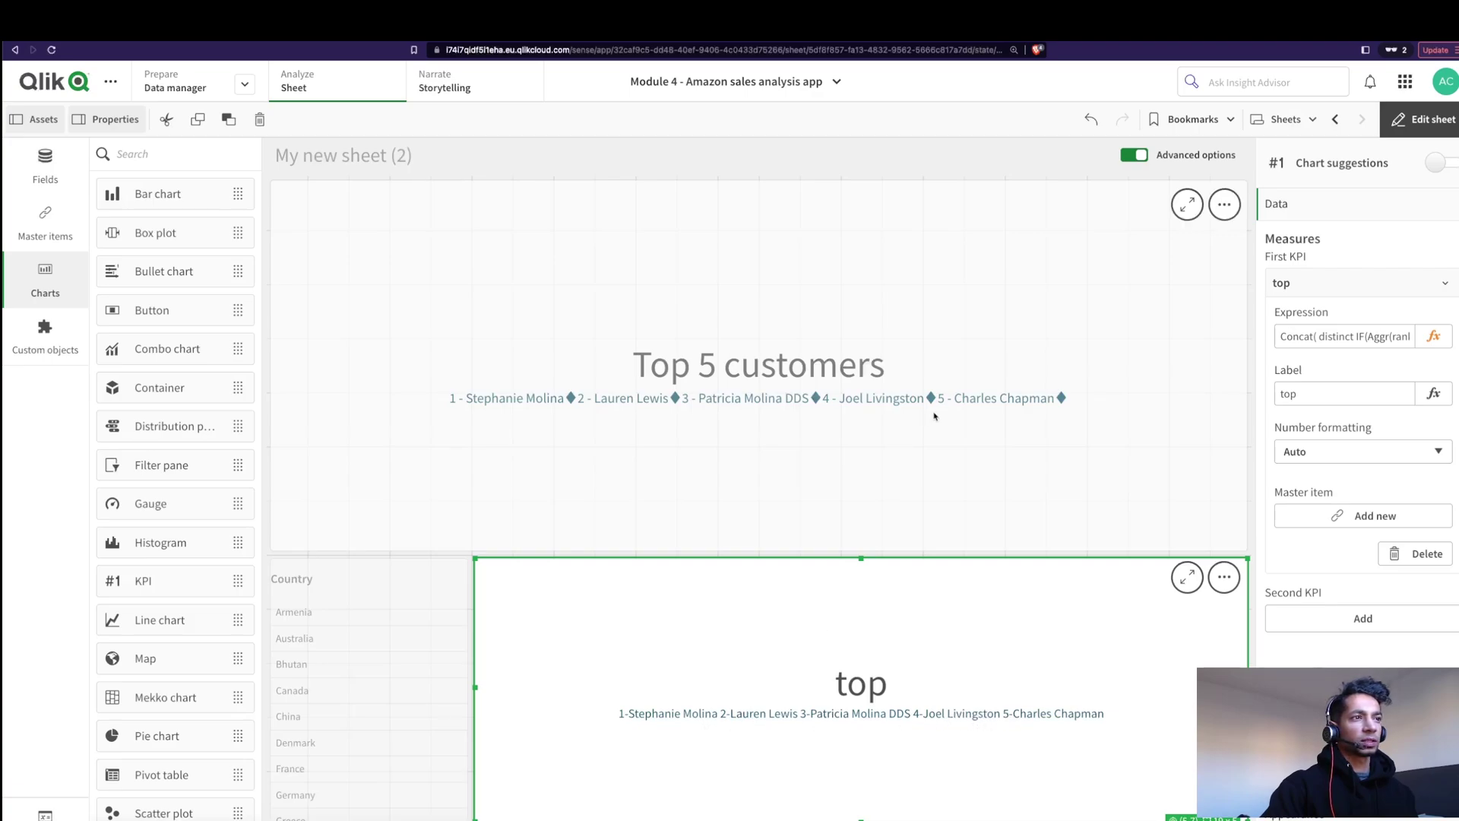
Step: Replace the ' ' separator at the end of the top KPI's expression with chr(10) and apply it
left_click(1435, 342)
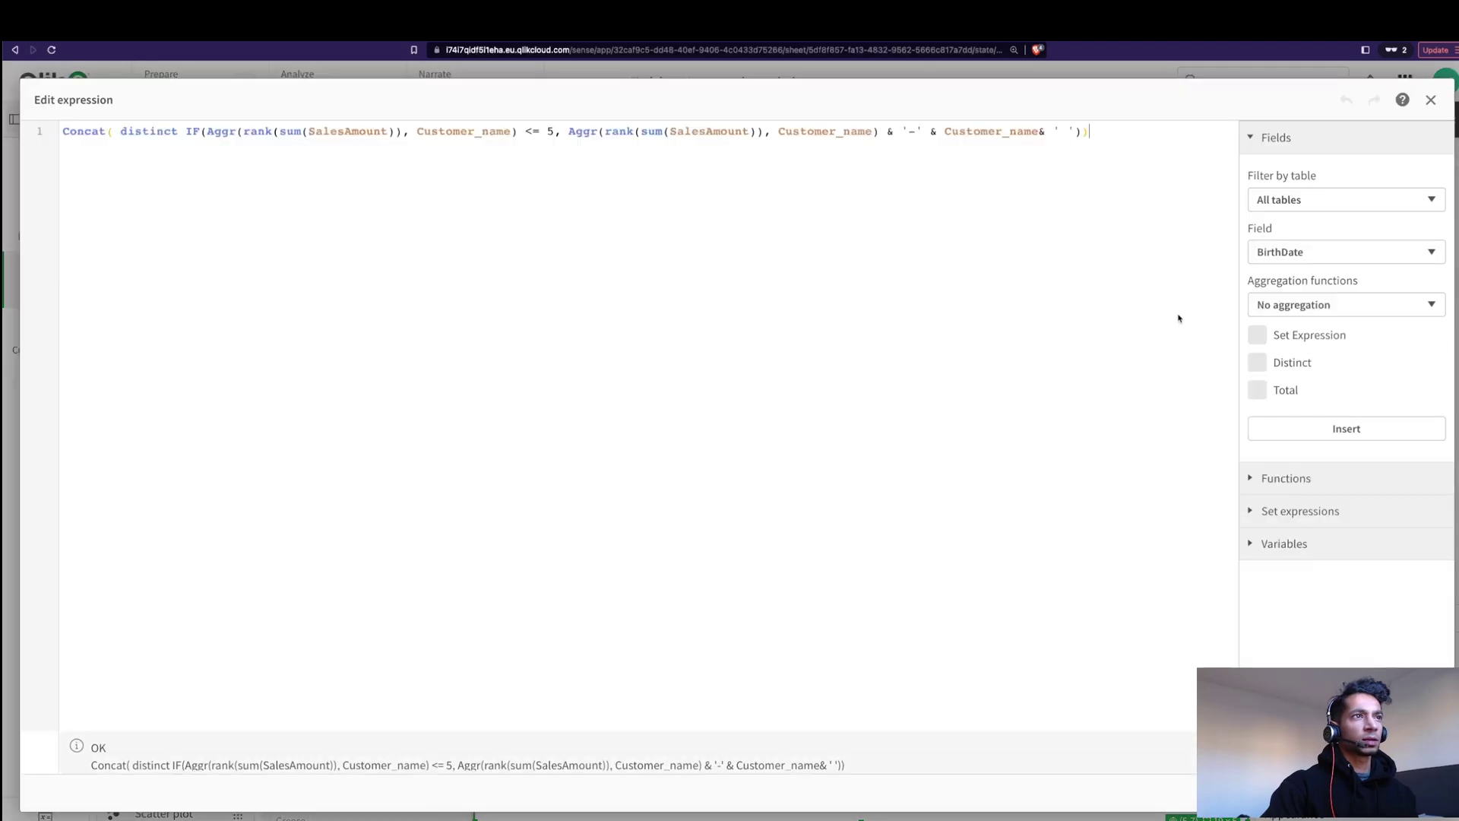
left_click_drag(1076, 131, 1055, 133)
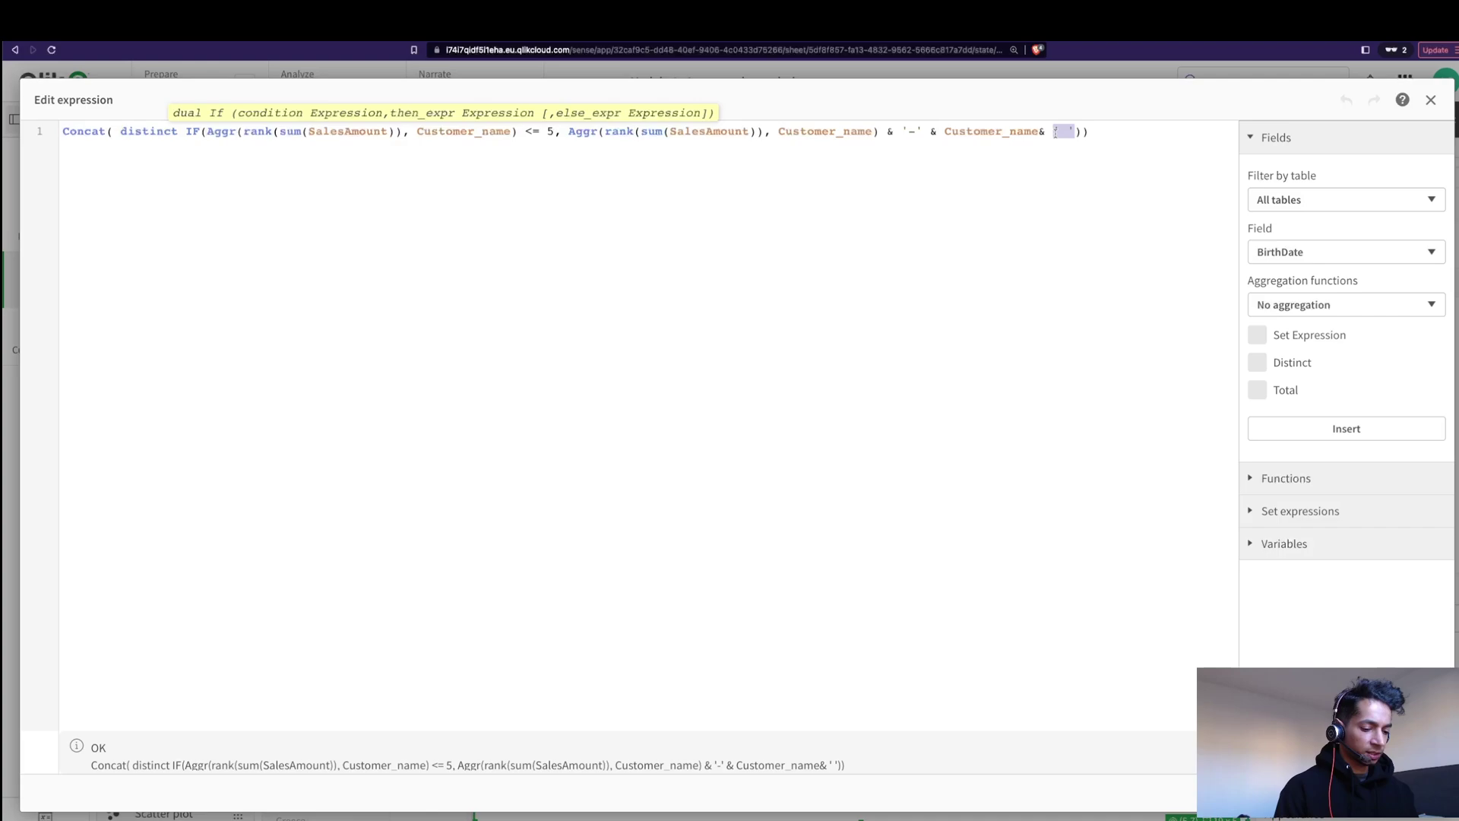
type("char(")
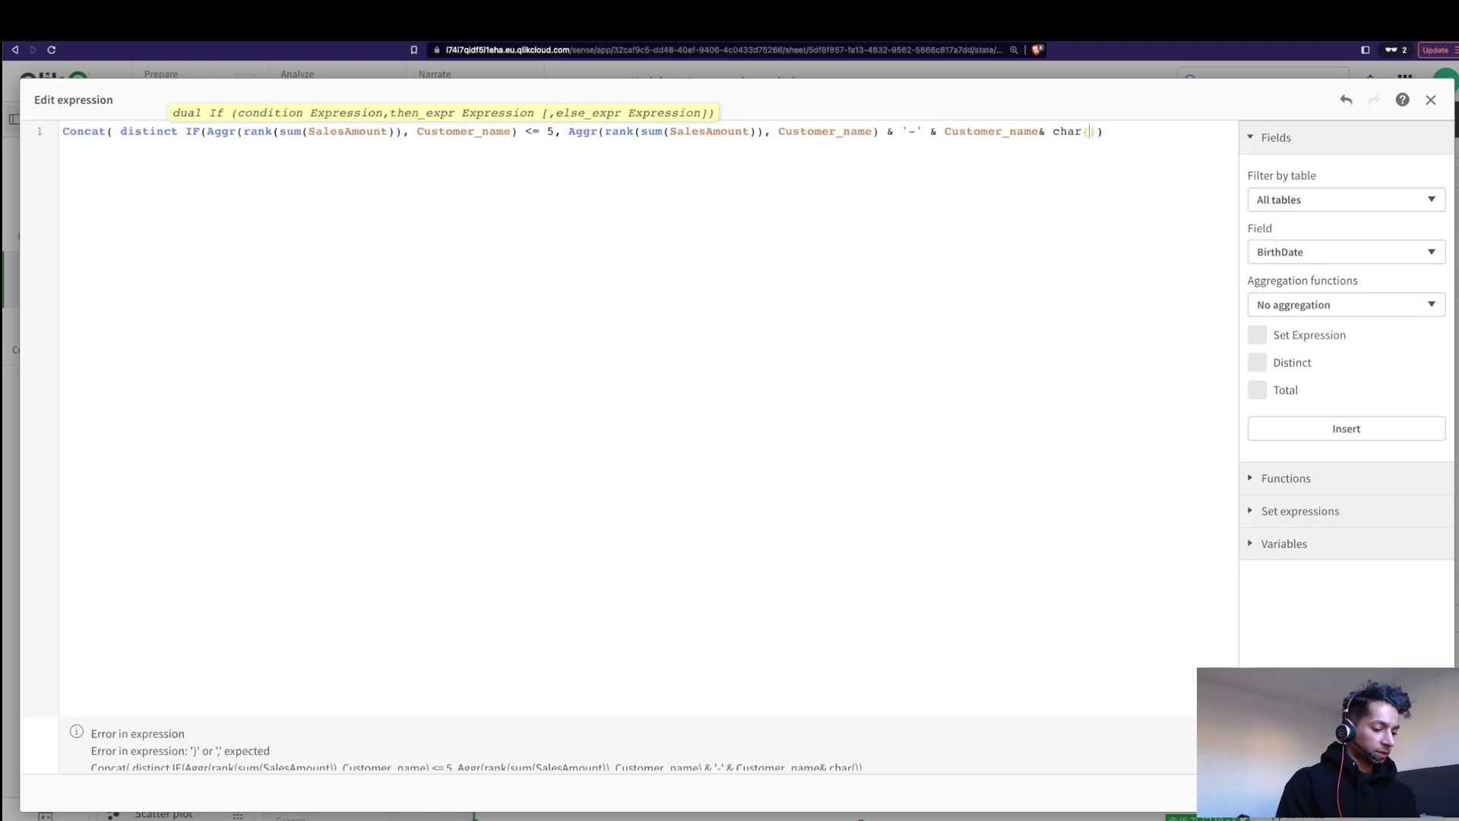
type("10")
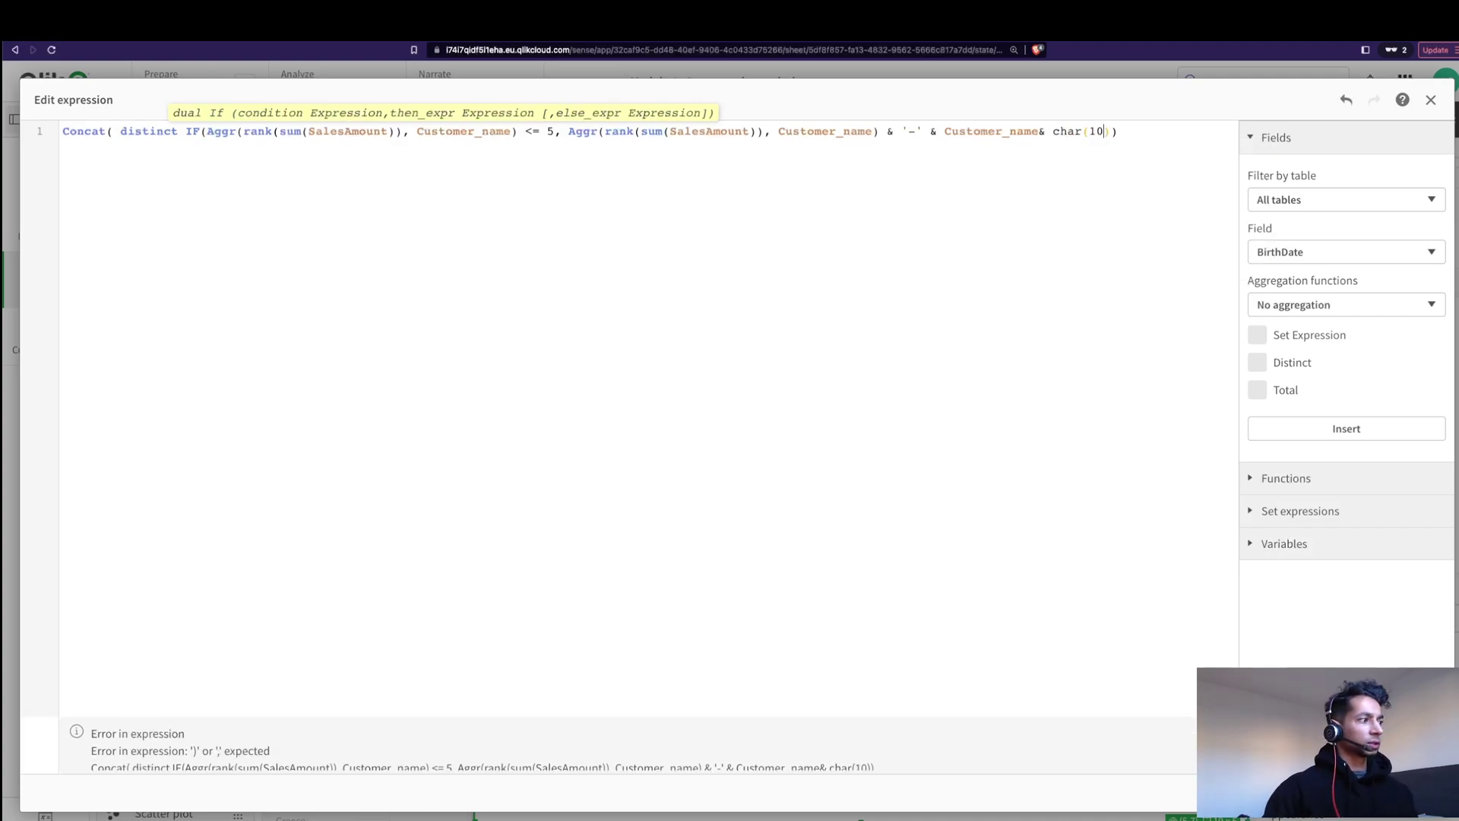
key("Left")
key("Left")
key("Left")
key("Left")
key("BackSpace")
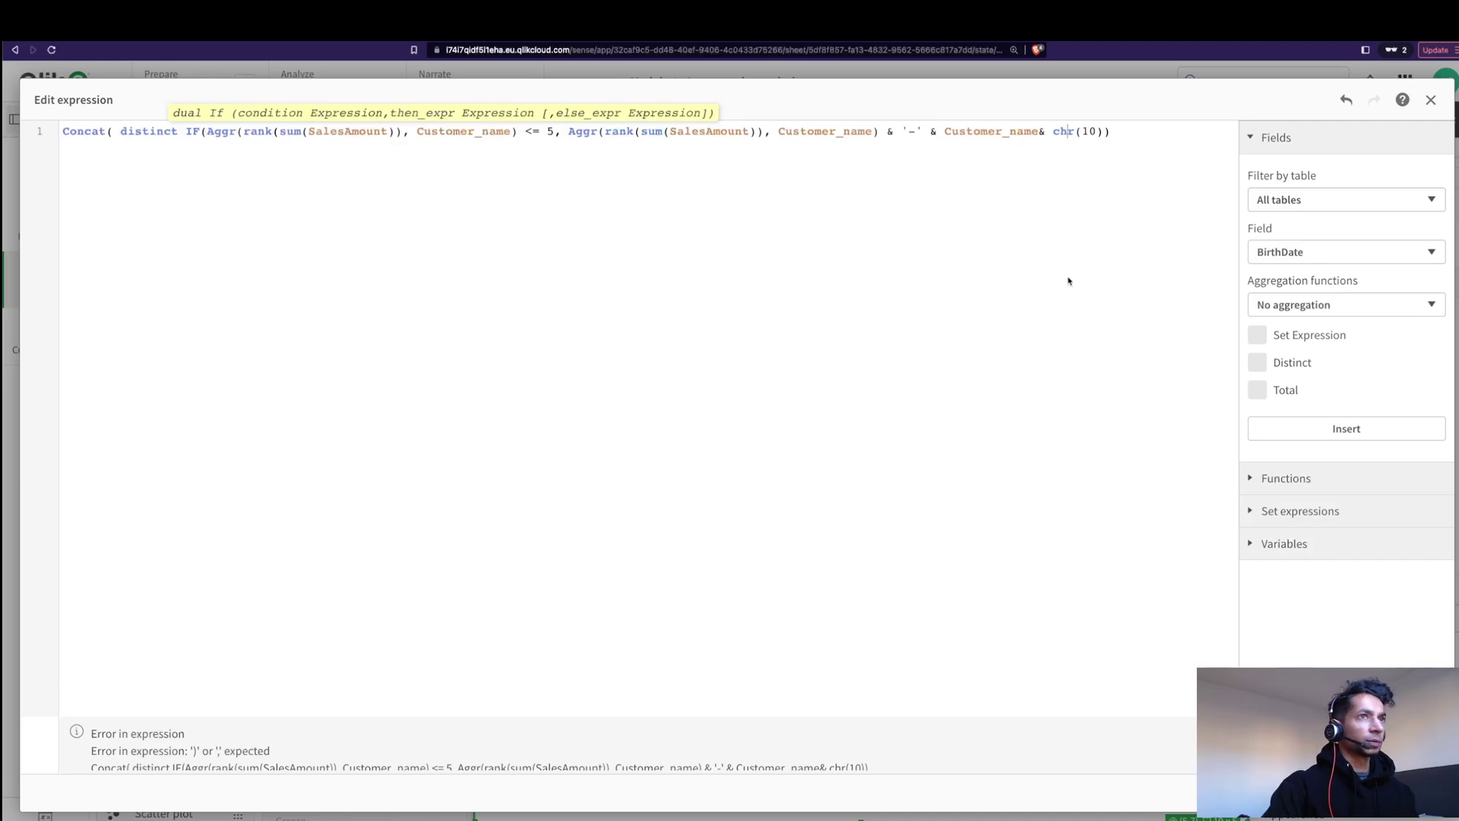
left_click(1068, 279)
type(")")
left_click(1418, 793)
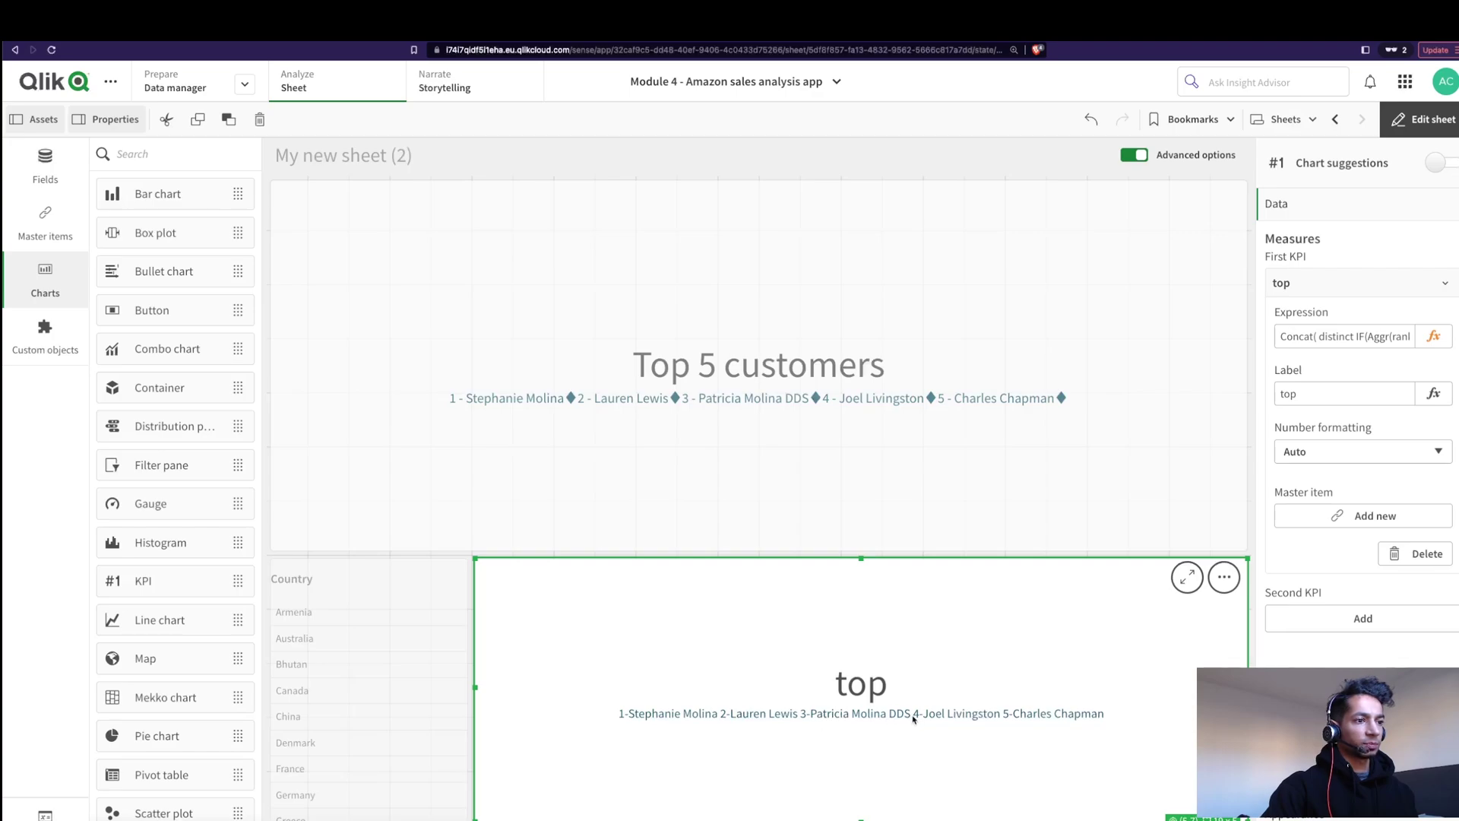
Step: Check the top KPI's expression, close it unchanged, and open the linked Top 5 customers visualization for editing
left_click(1440, 340)
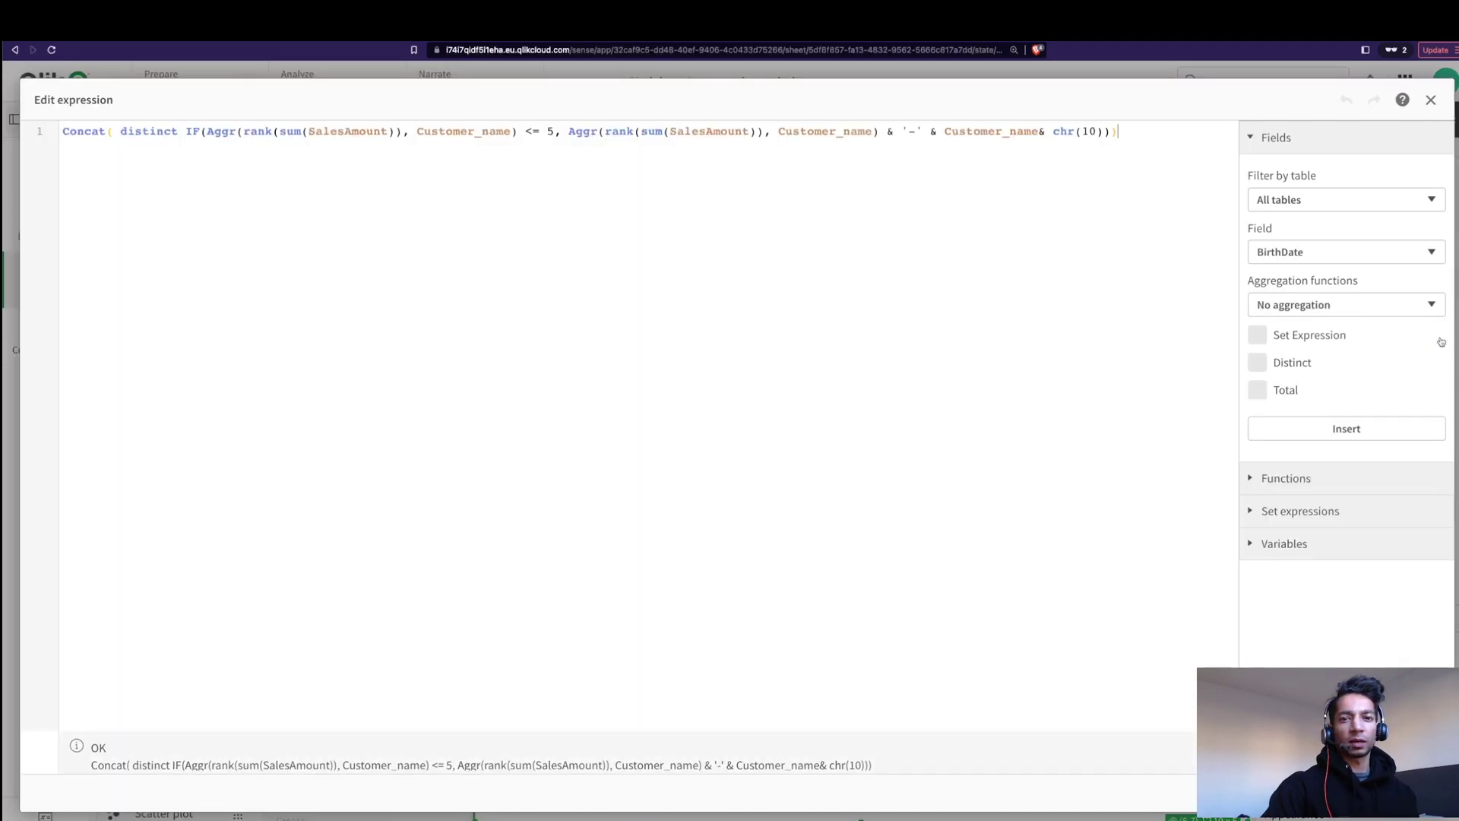
key("Escape")
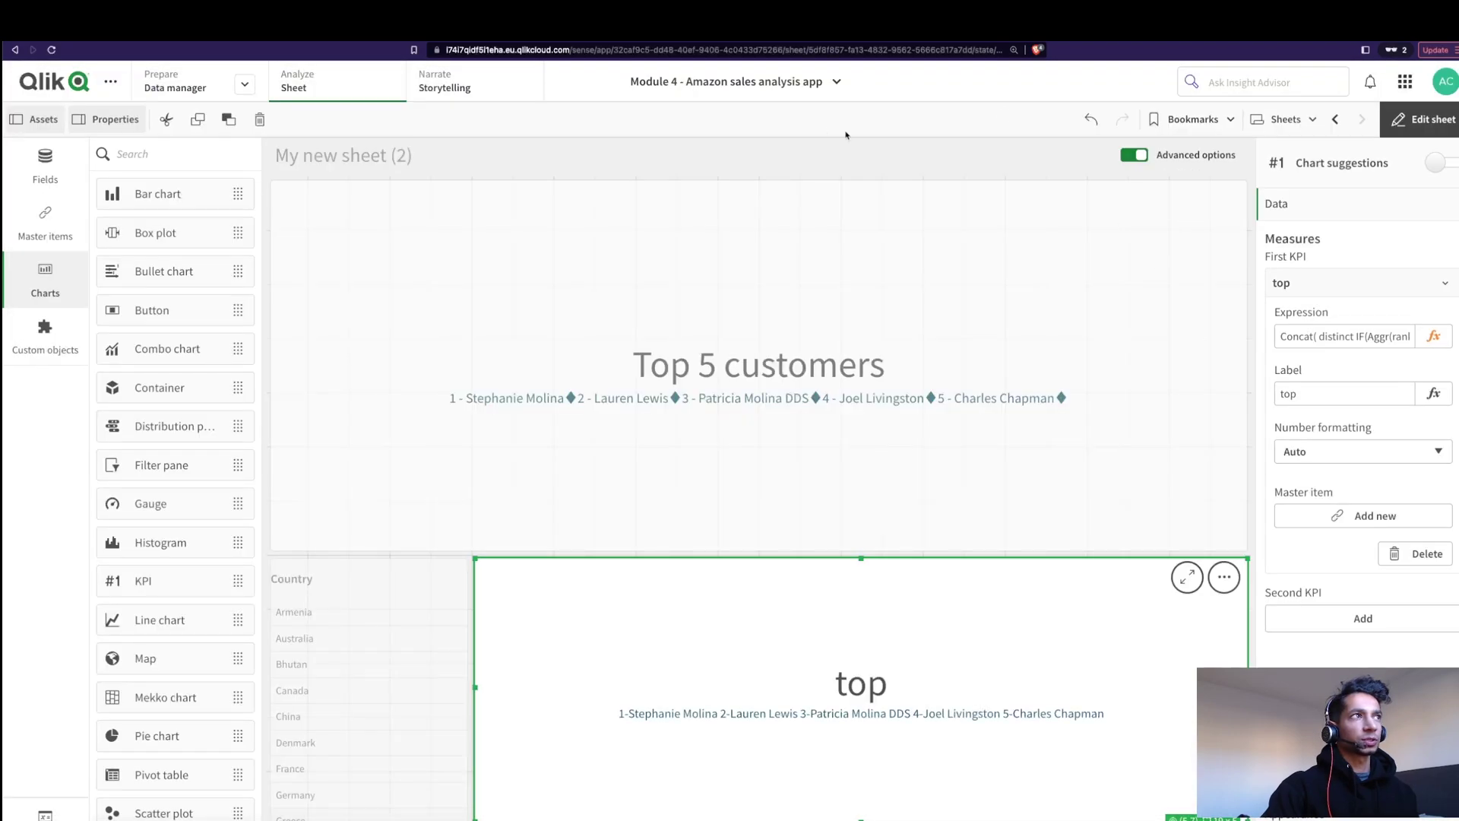
left_click(937, 461)
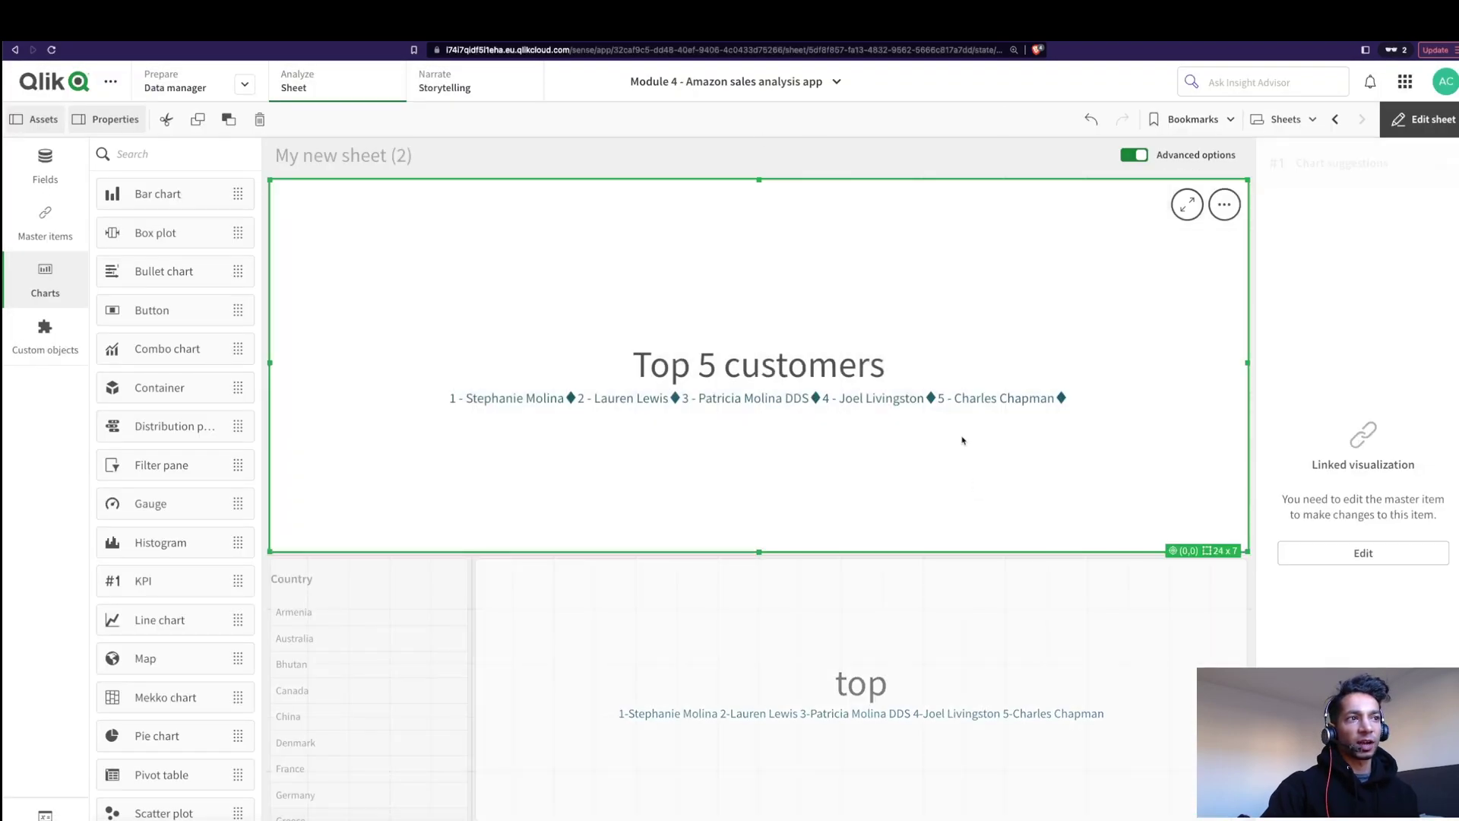
left_click(1372, 554)
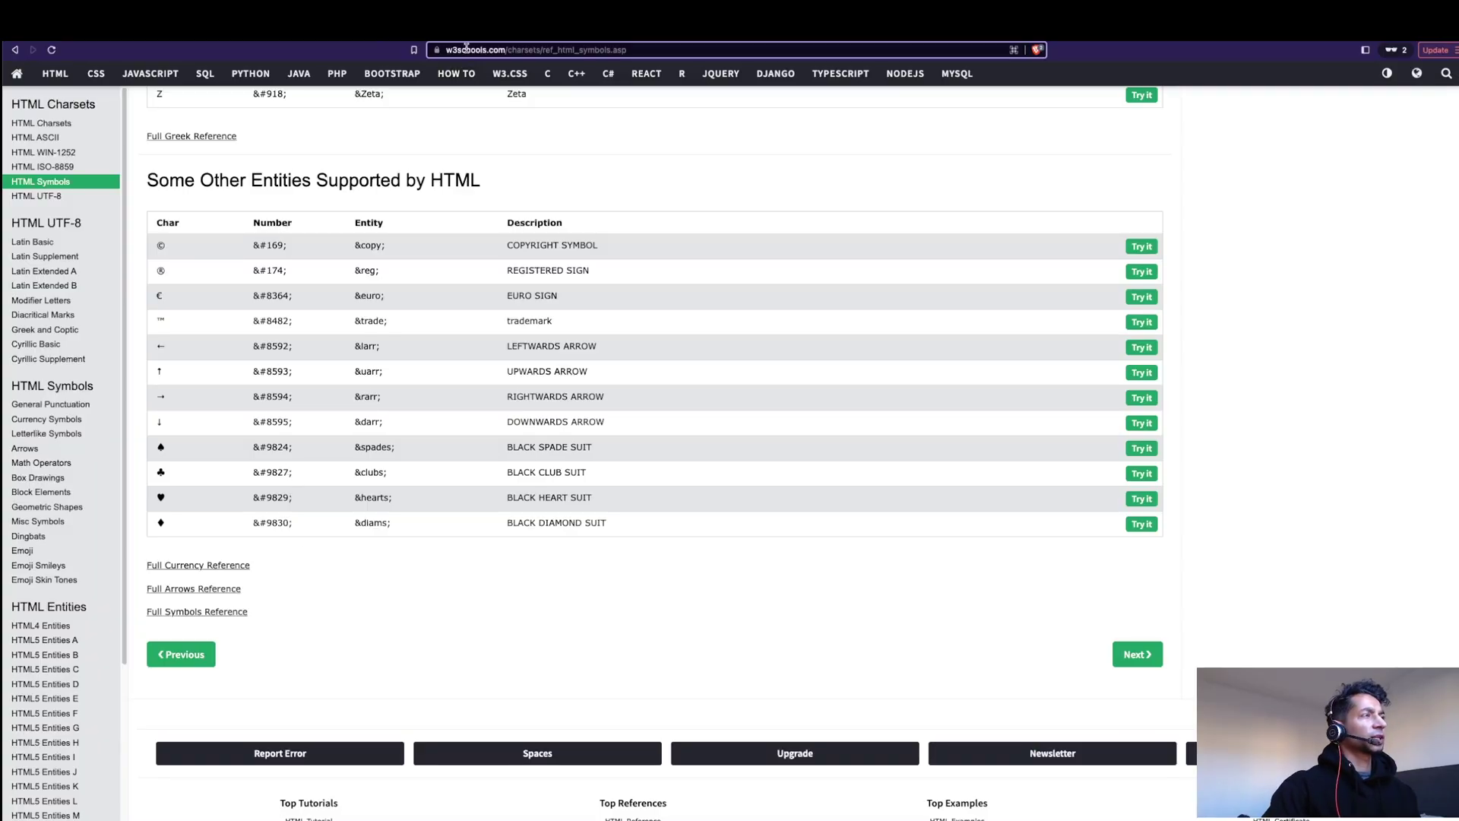
Step: Look through the W3Schools HTML symbols reference and pick out the character number 9827 for the black club suit
scroll(335, 391, "up", 5)
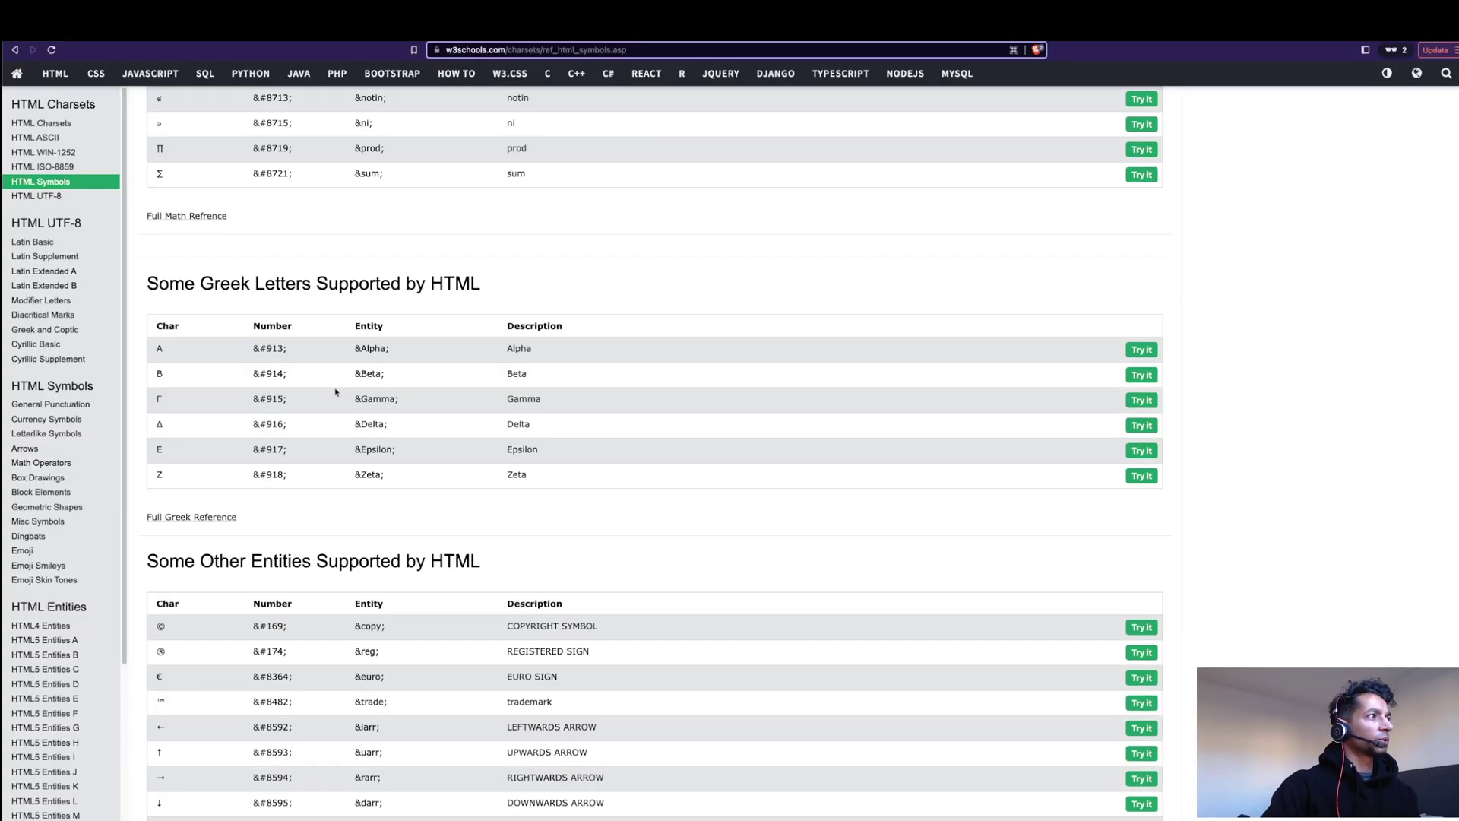
scroll(335, 391, "up", 6)
scroll(335, 403, "down", 9)
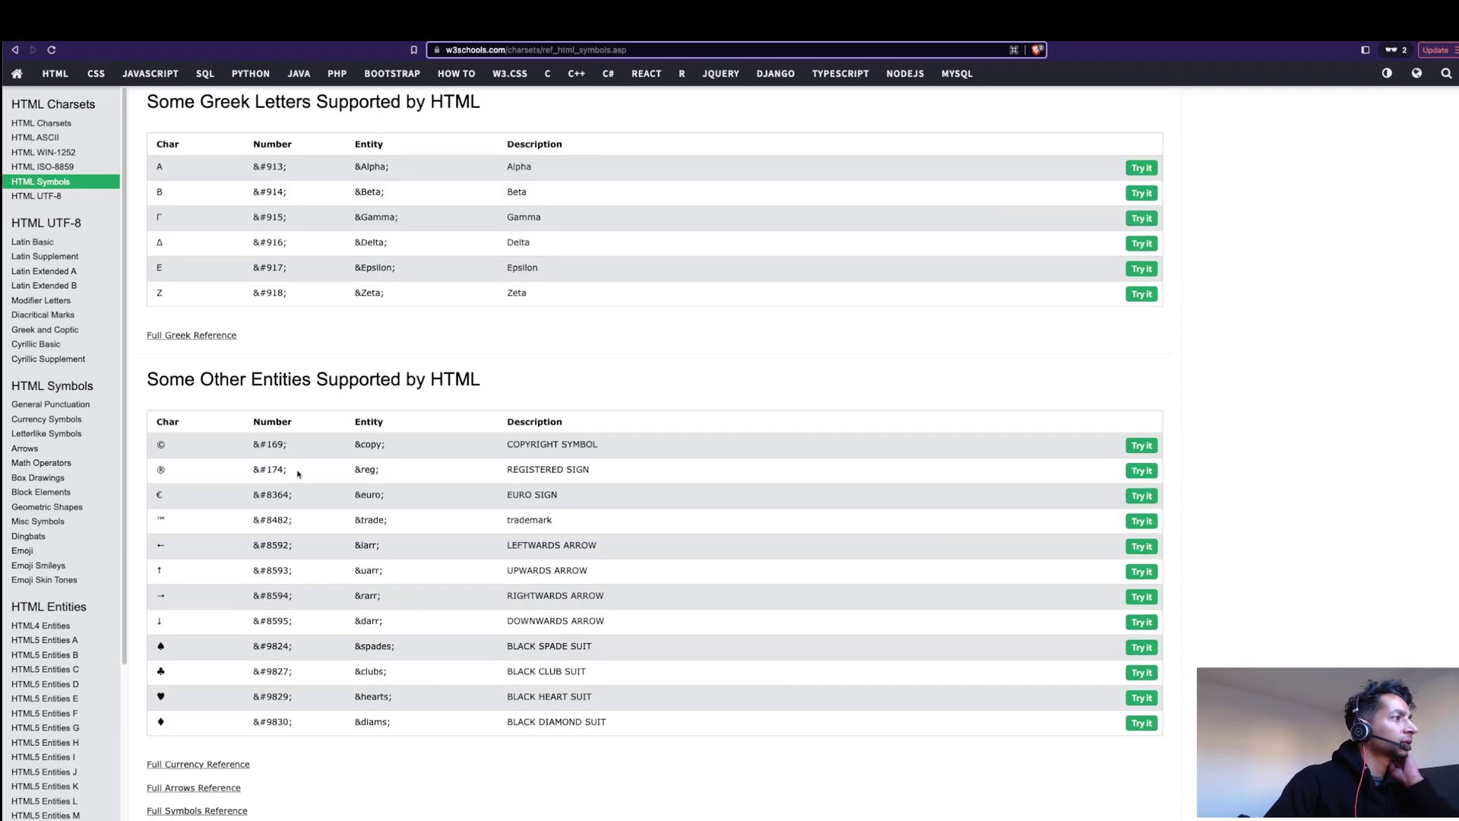
double_click(288, 669)
key("ctrl+c")
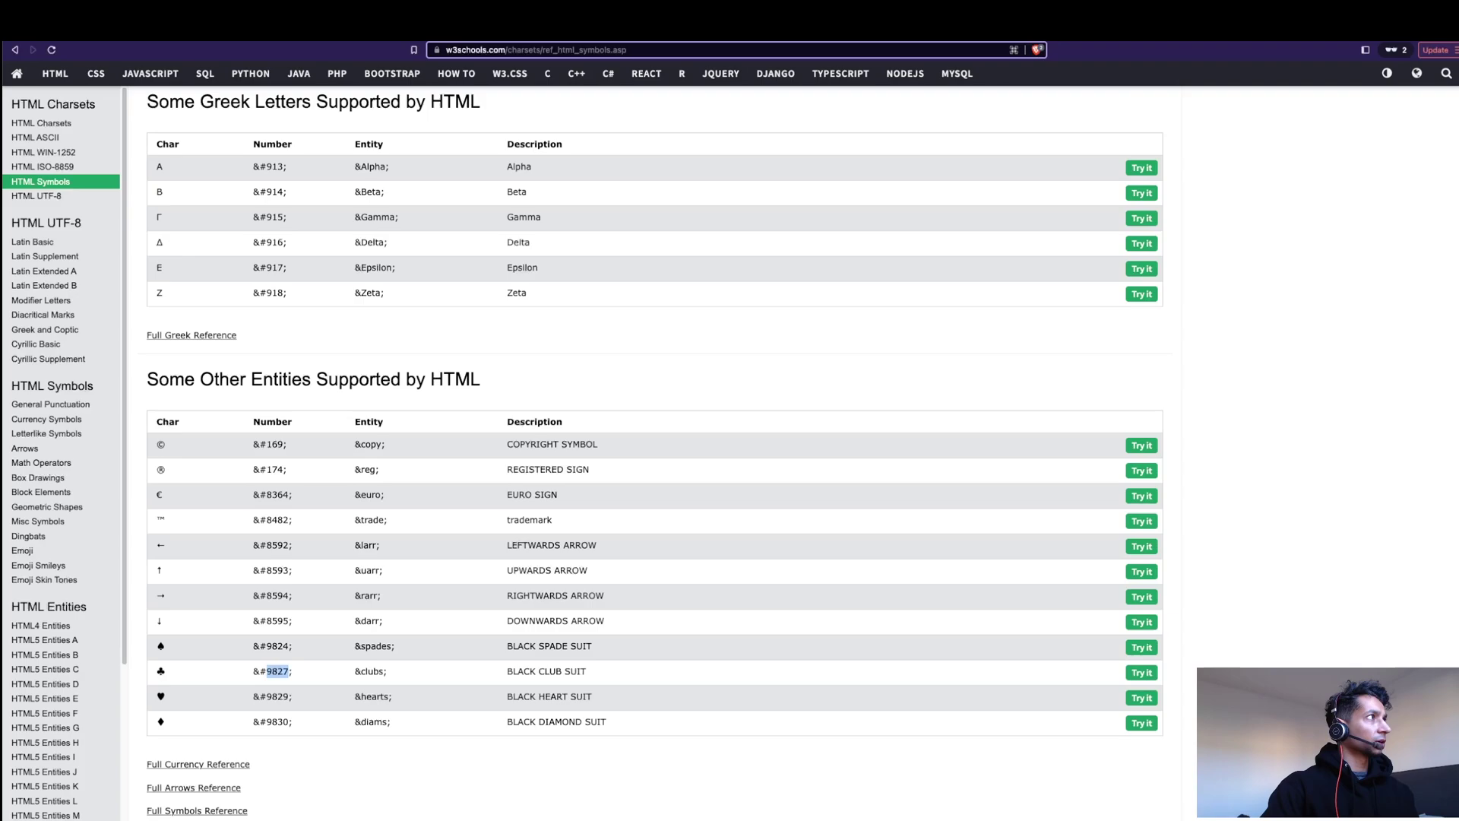
Step: Back in Qlik Sense, change chr(10) to chr(9827) in the top KPI's expression and apply it
key("ctrl+Tab")
left_click(1101, 132)
left_click(1097, 135)
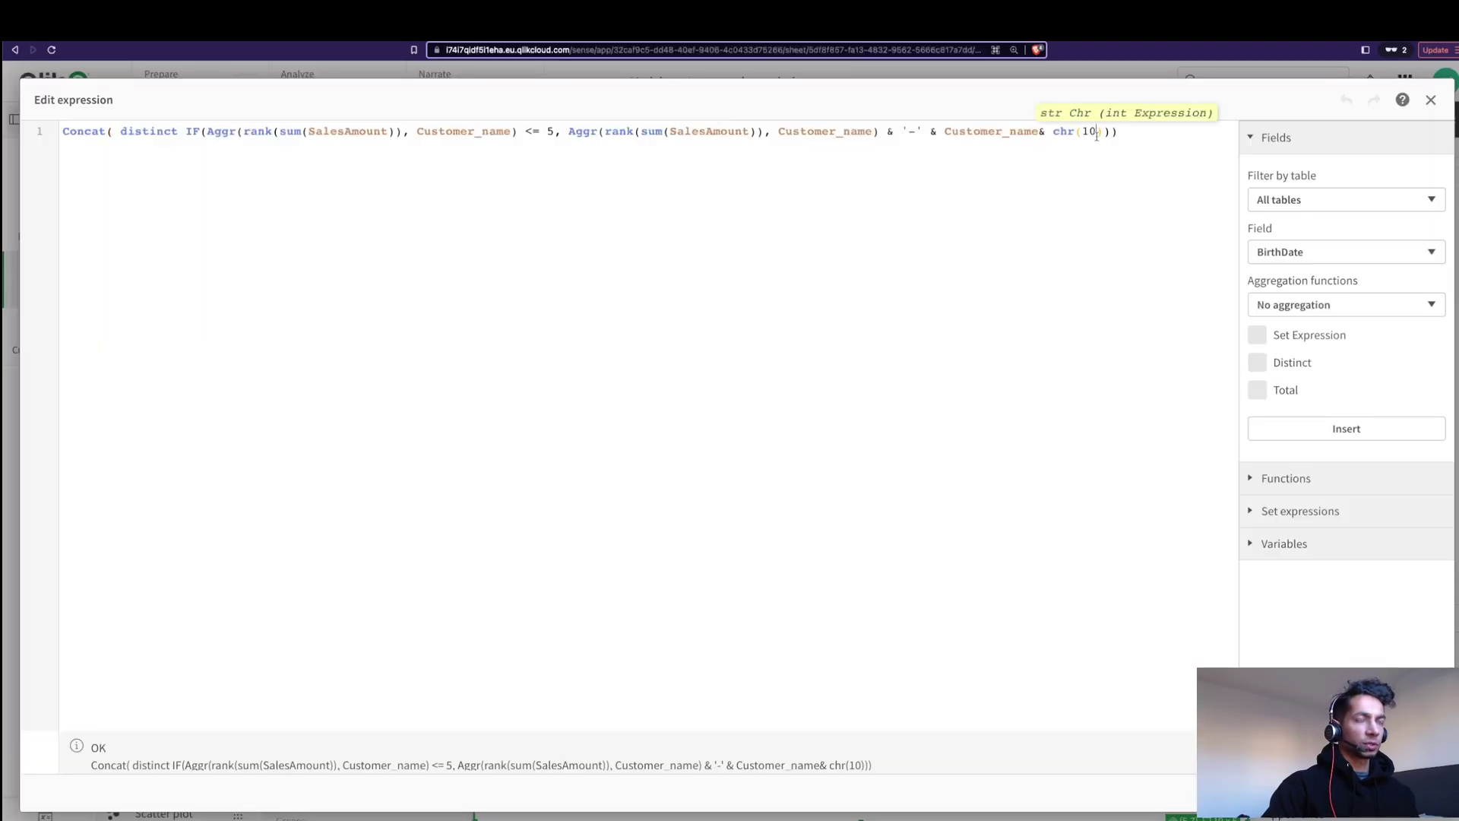
key("BackSpace")
key("BackSpace")
key("ctrl+v")
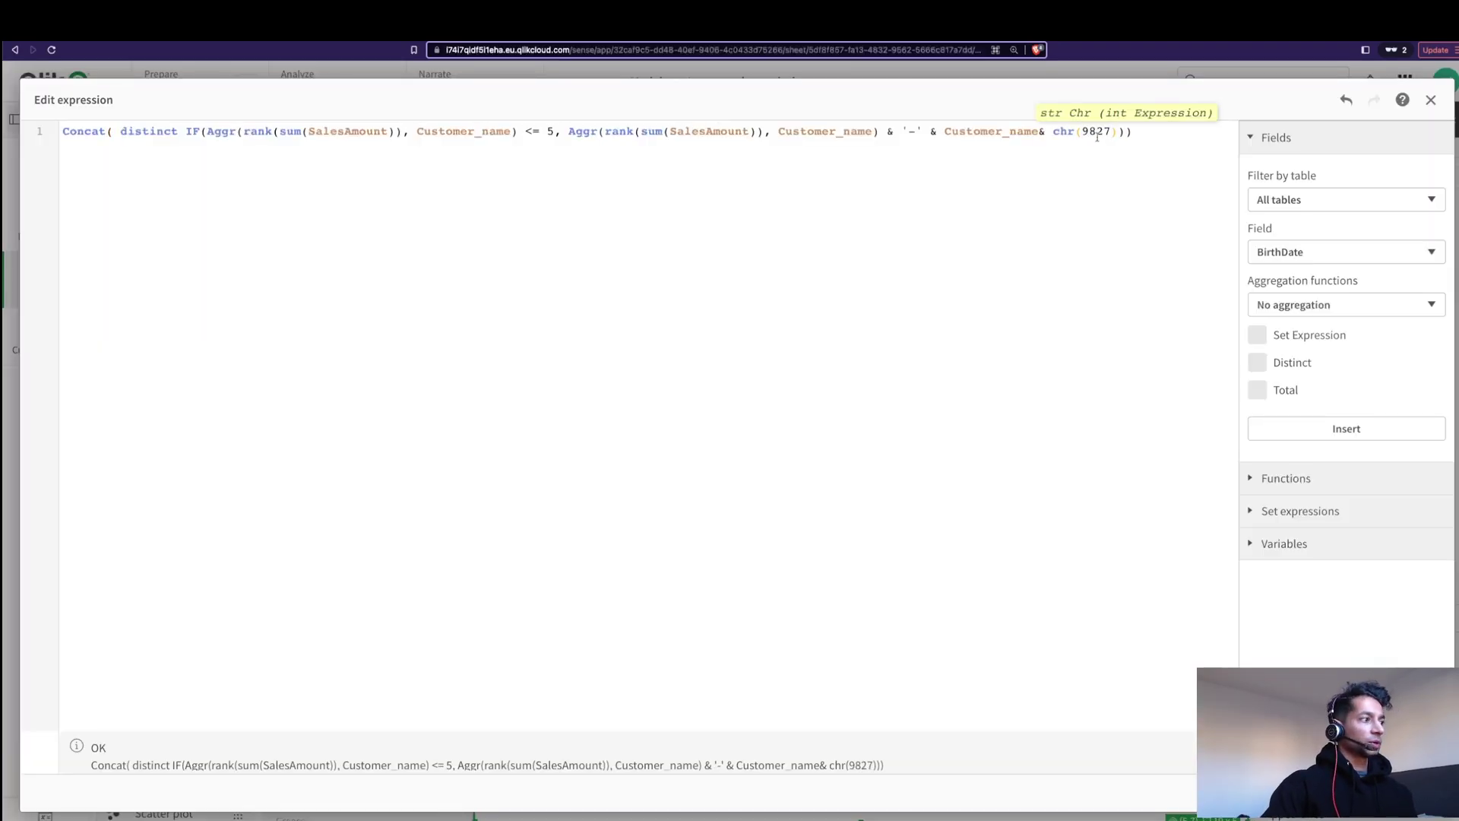
left_click(1419, 793)
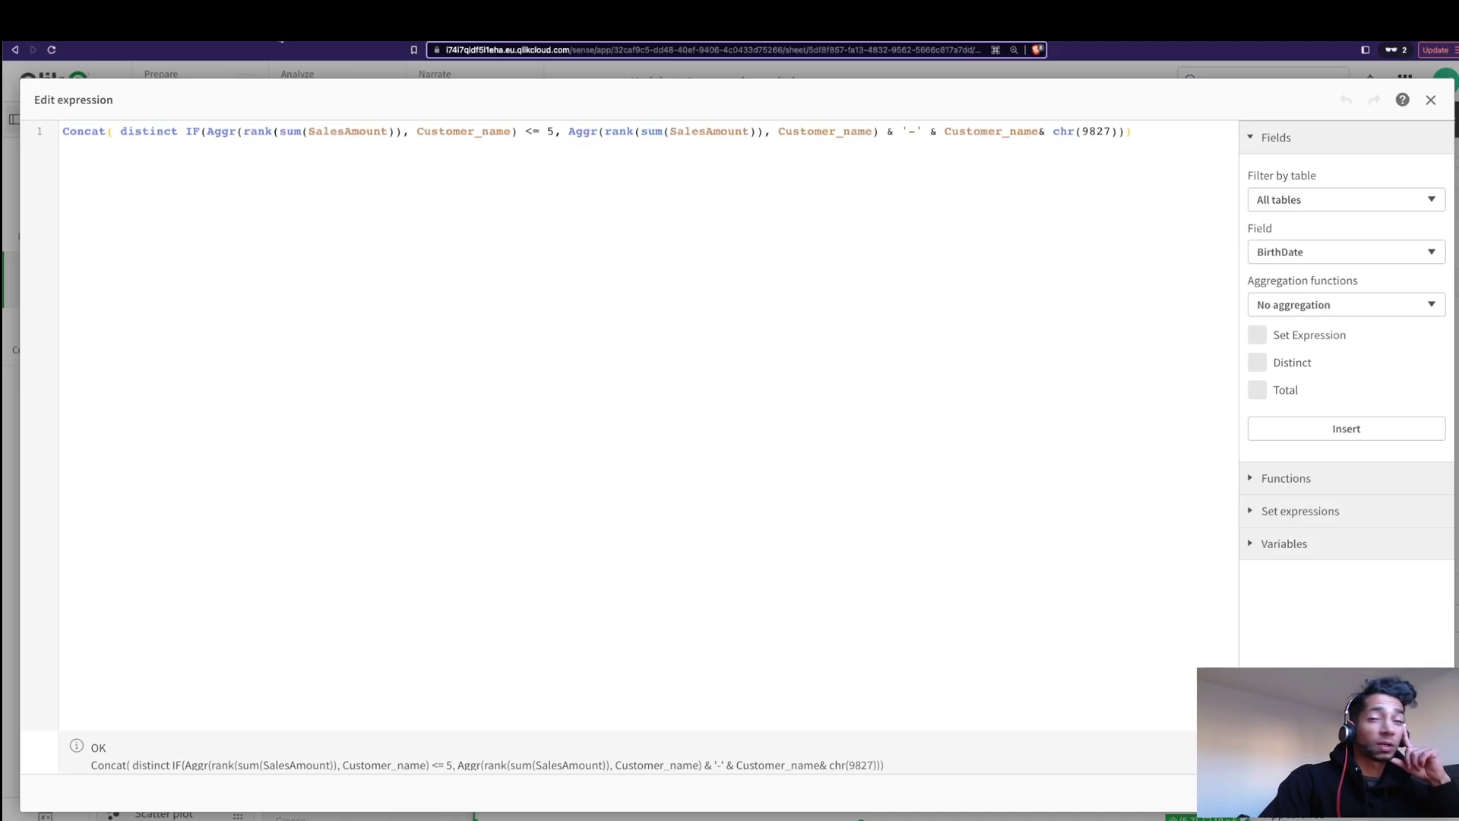
Step: Switch to the Qlik front end functions Google Doc and go to formula 22 on printing the top 5 ranked customers' names
left_click(251, 30)
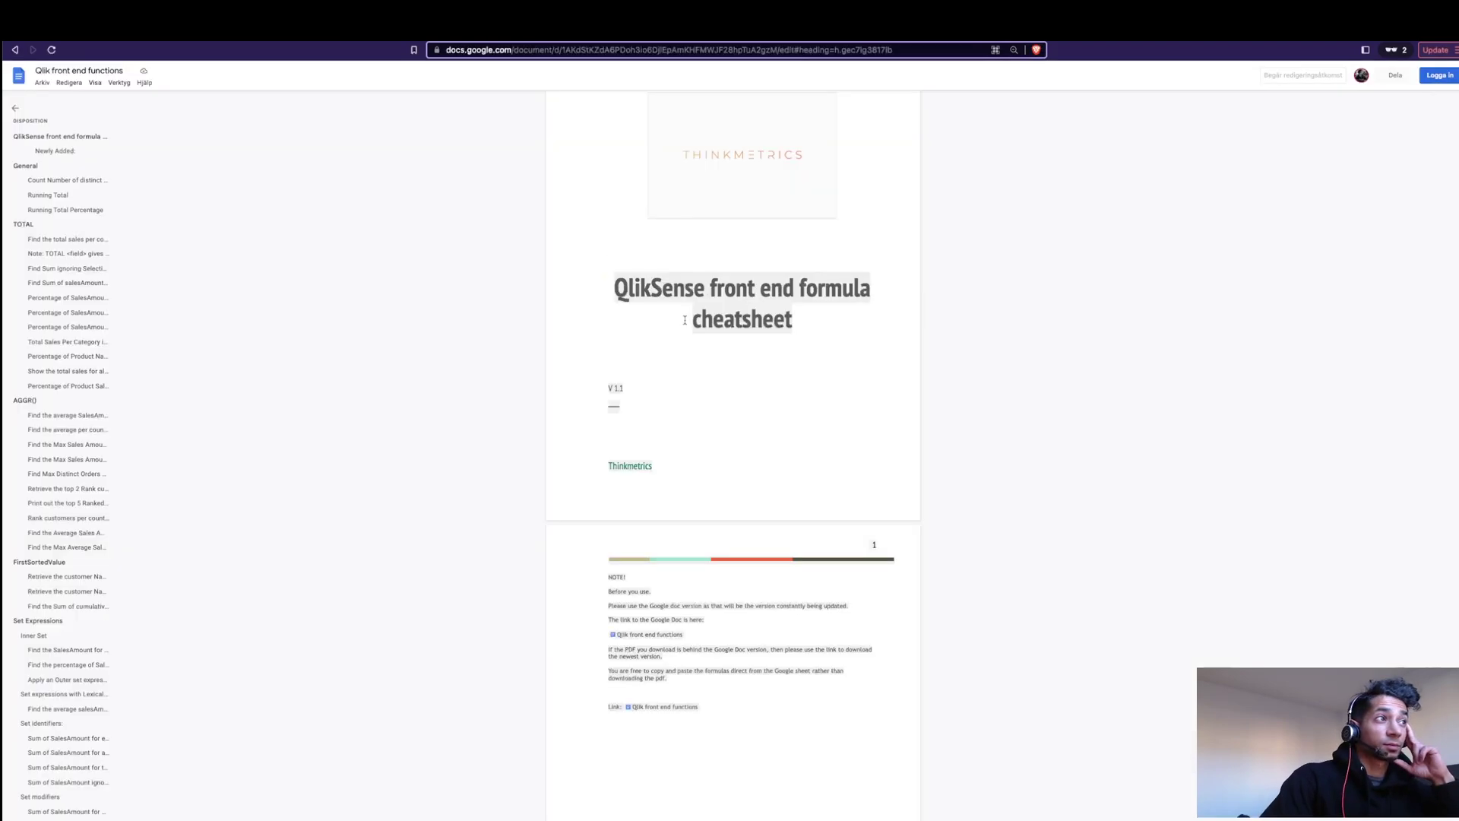
scroll(686, 318, "down", 12)
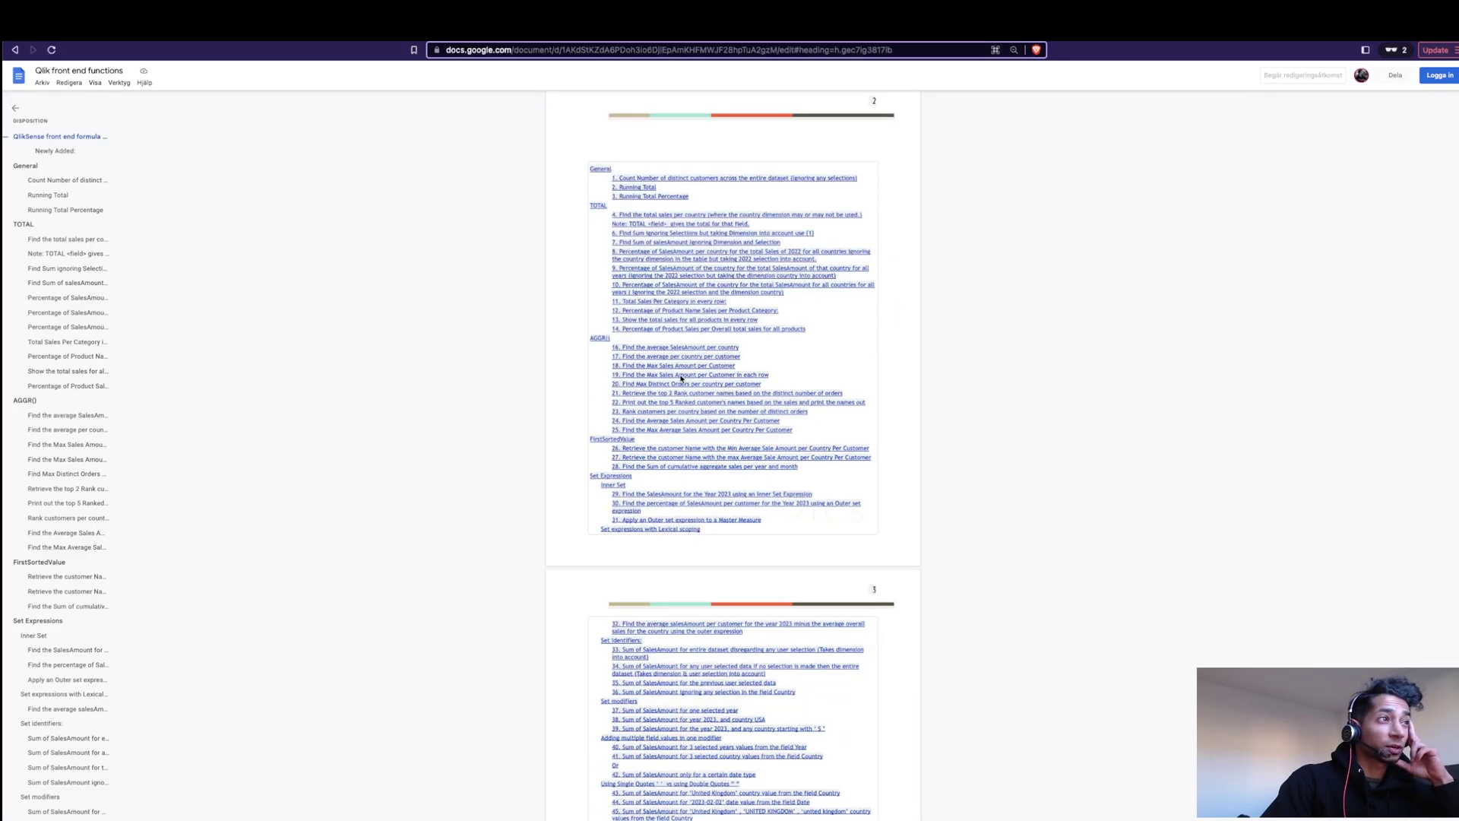
scroll(681, 377, "down", 3)
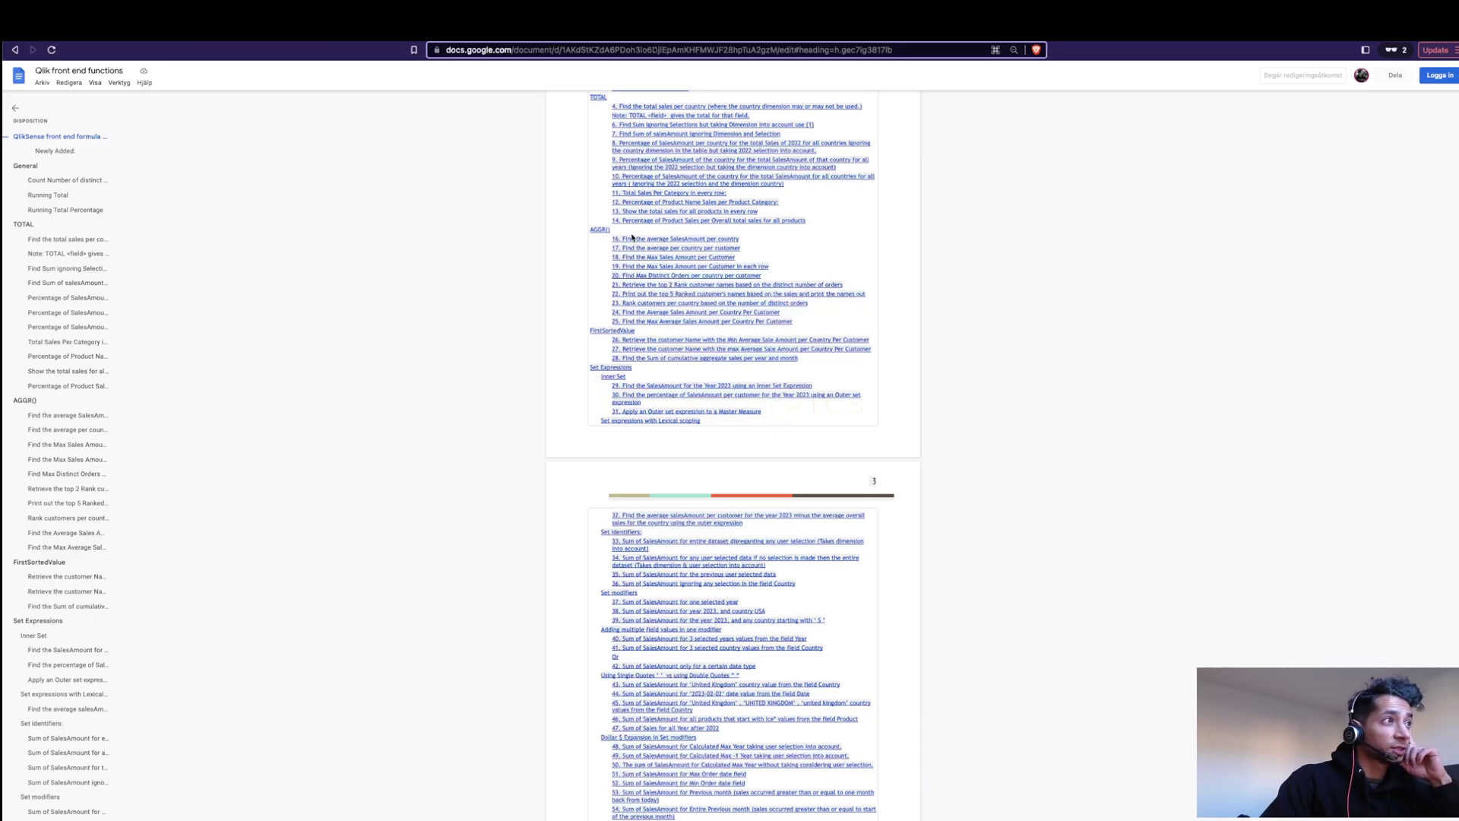
left_click(642, 296)
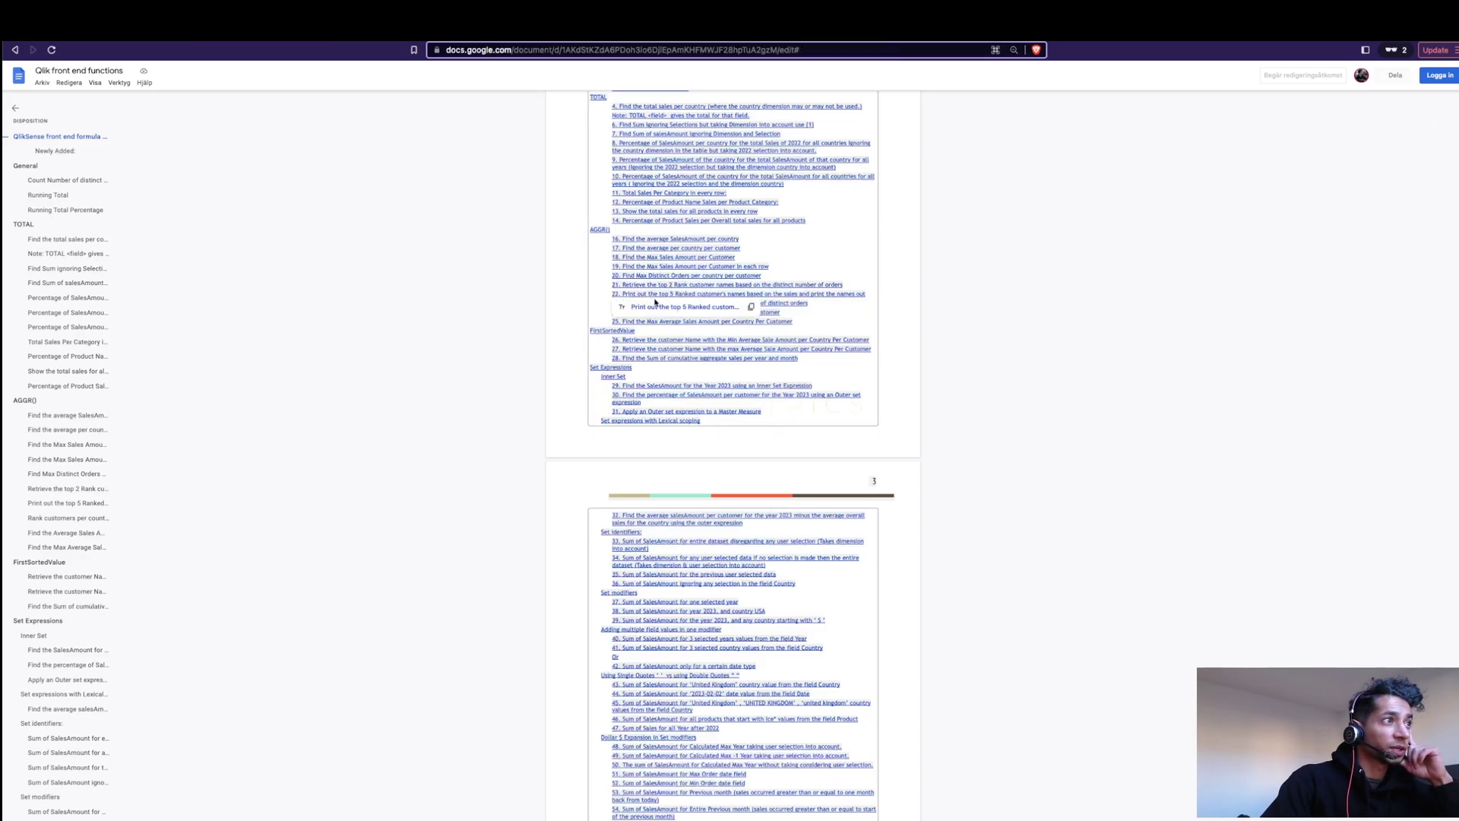
left_click(707, 308)
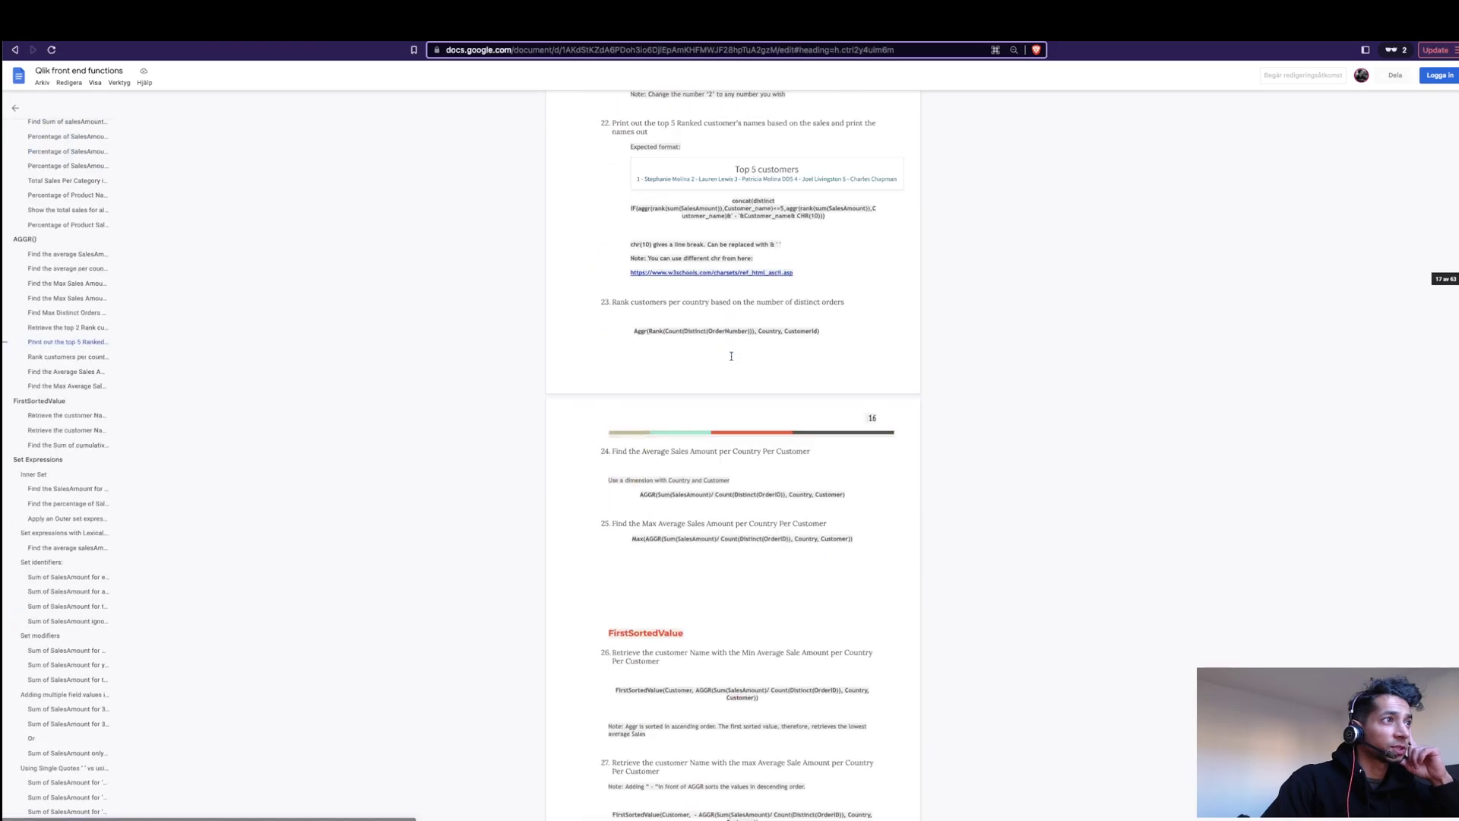
Step: Reuse the cheatsheet's complete concat formula from item 22 as the measure of another KPI, and return to the document
scroll(713, 282, "up", 1)
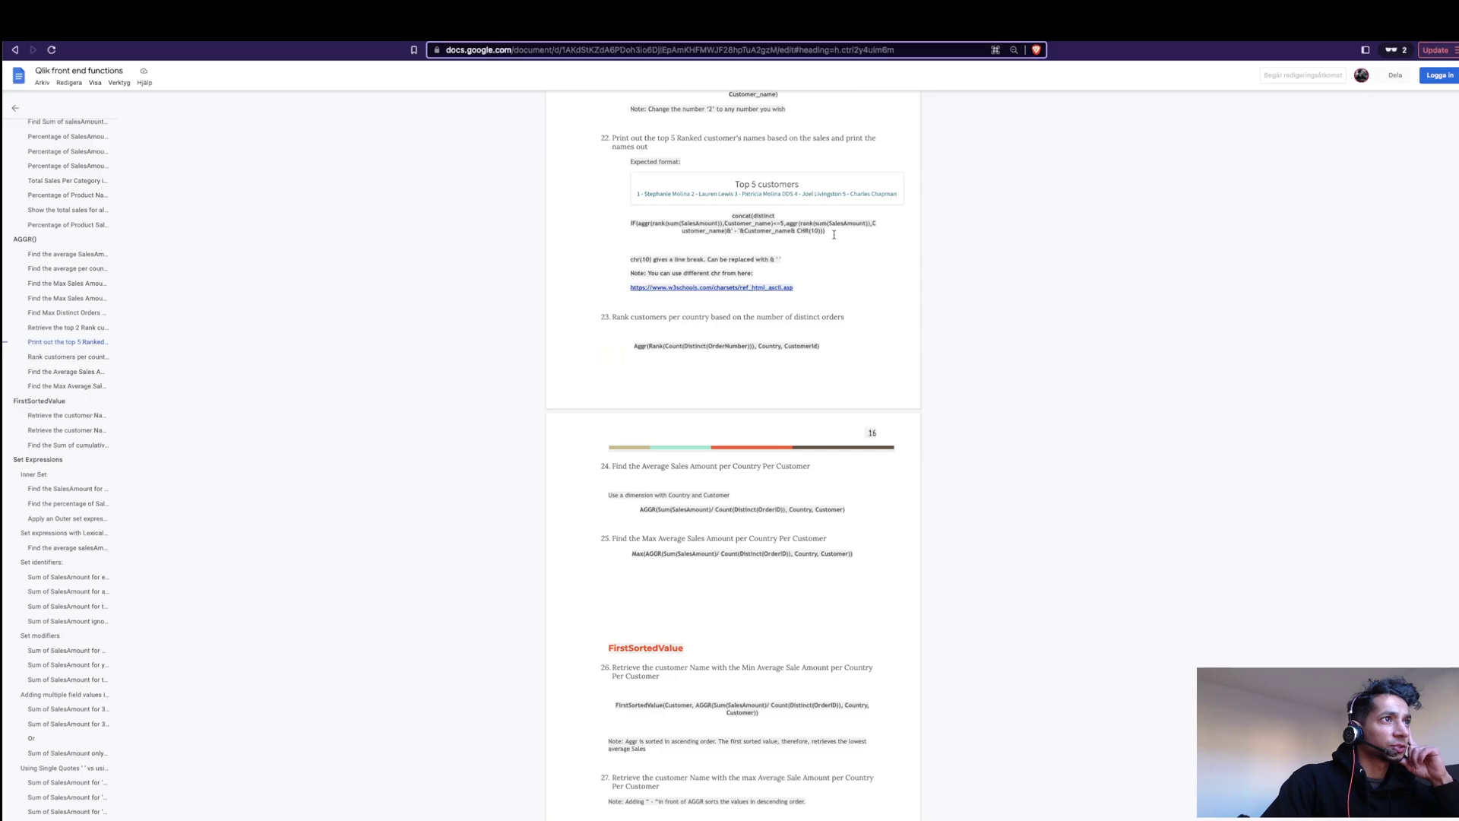
left_click_drag(836, 236, 637, 214)
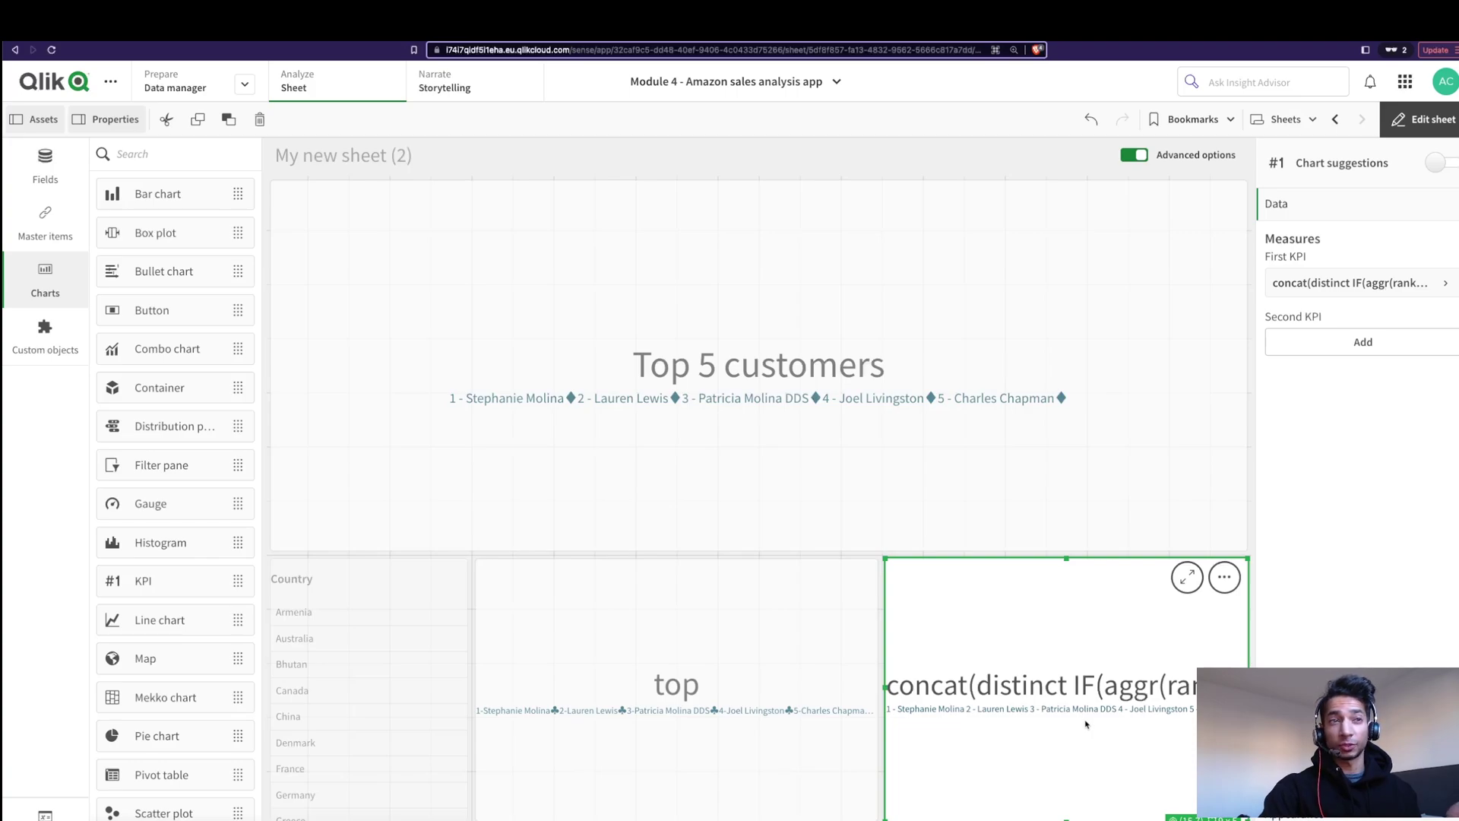
left_click(283, 34)
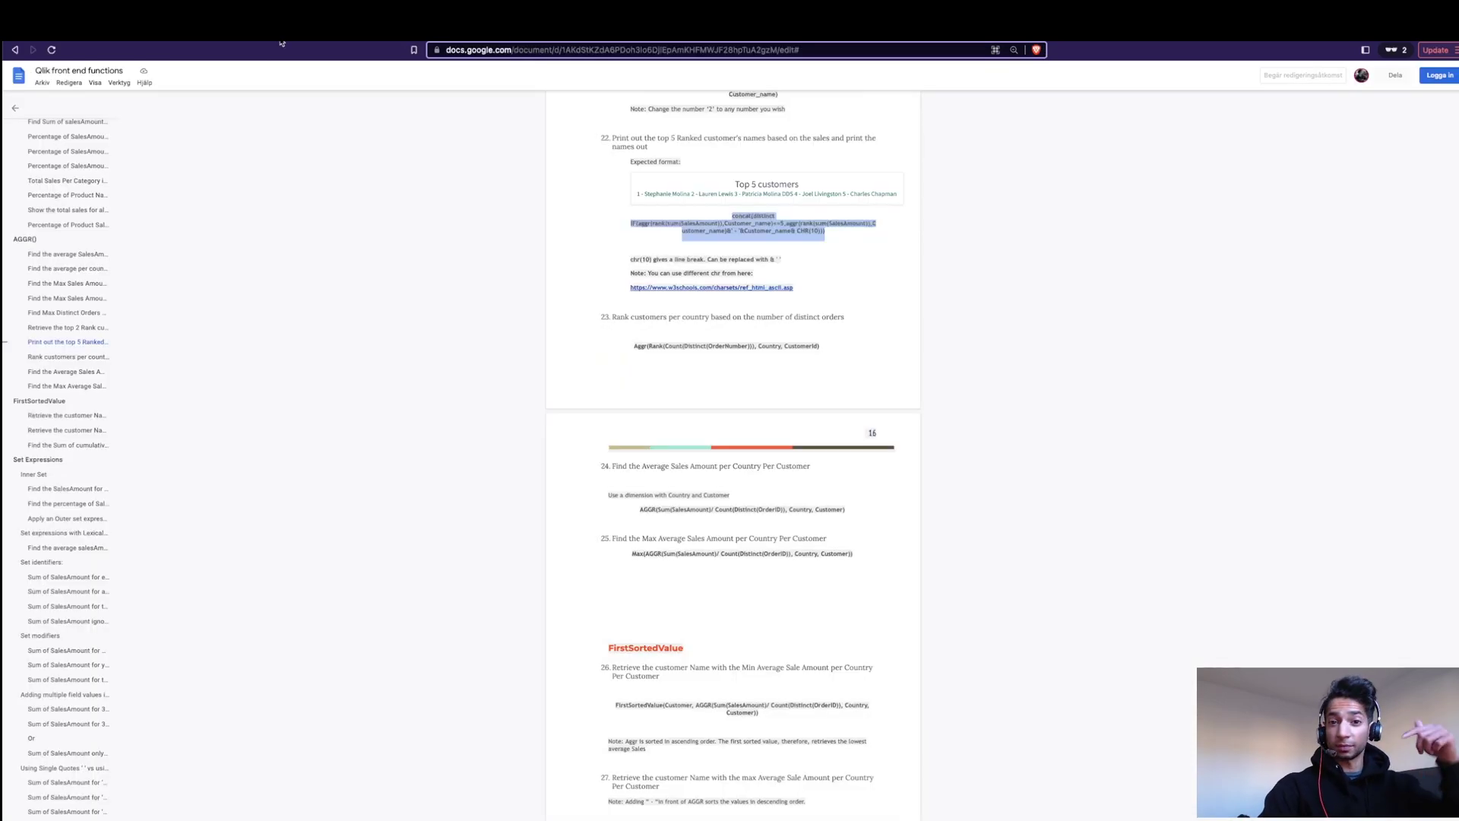